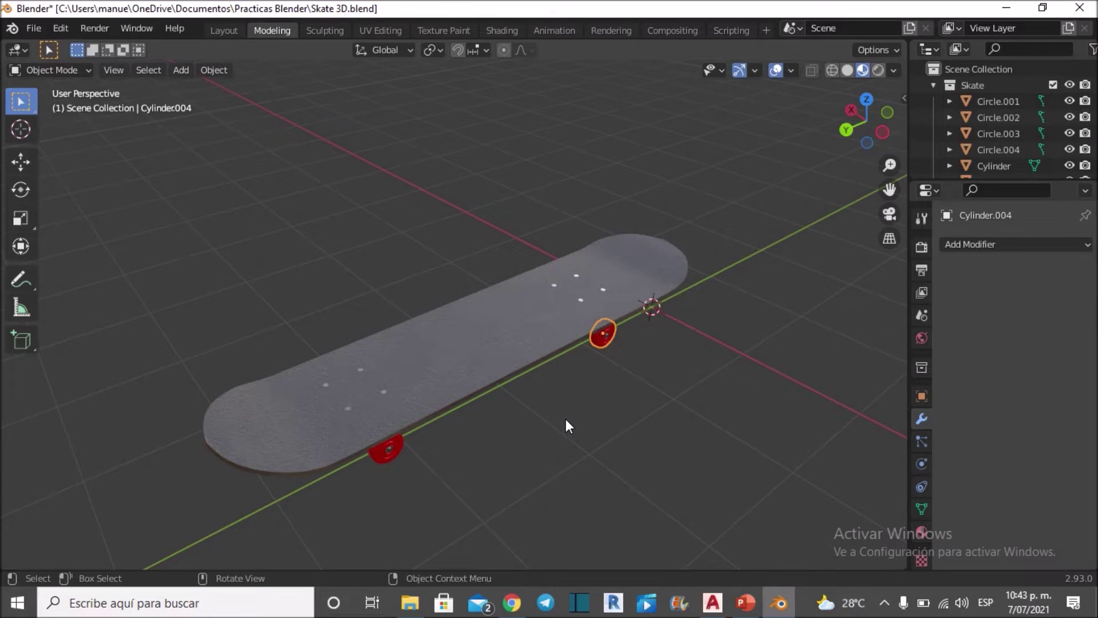
Orbit Blender's view to the skateboard's underside, then bring up the same skateboard in AutoCAD.
mouse_move(565, 420)
middle_mouse_down()
mouse_move(584, 319)
mouse_move(588, 376)
middle_mouse_up()
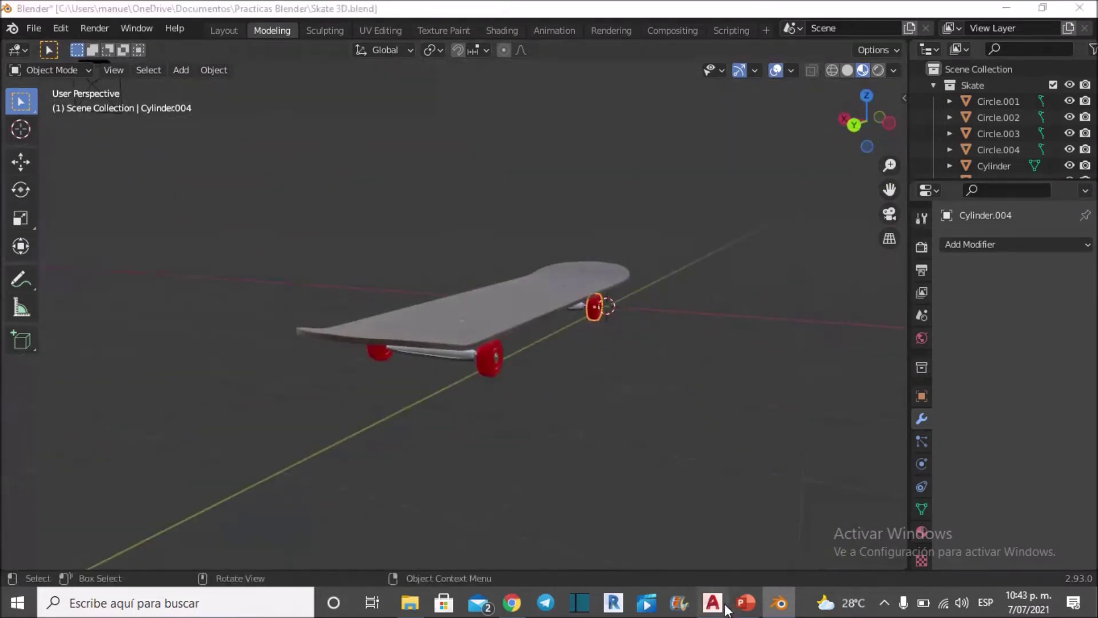
left_click(722, 604)
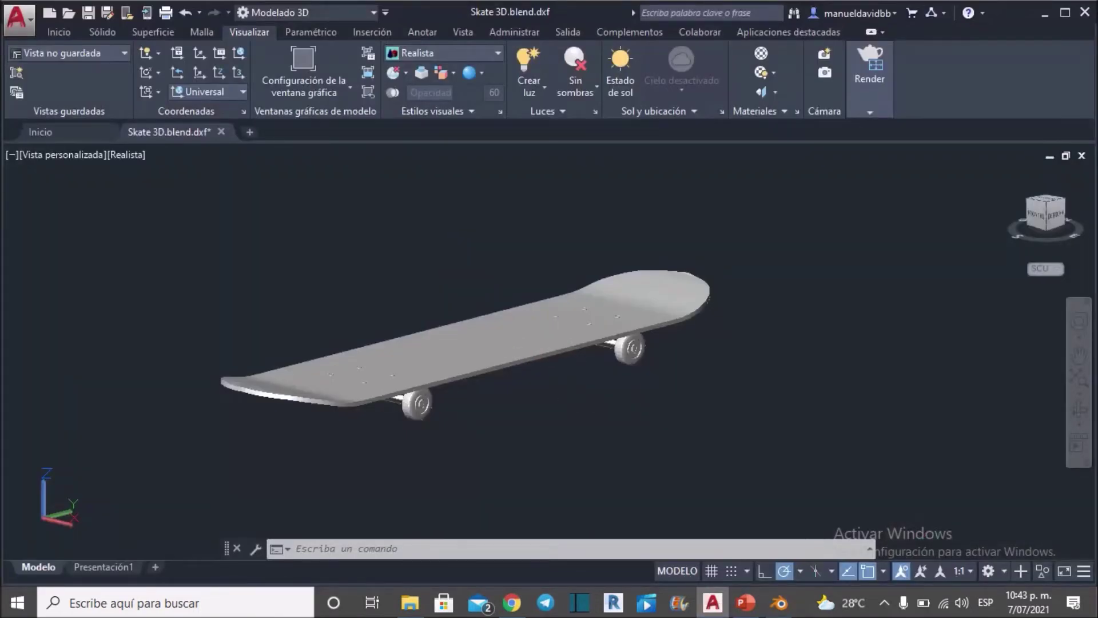
Rotate the imported skateboard with 3DORBITA so its top faces the viewer.
left_click(1078, 409)
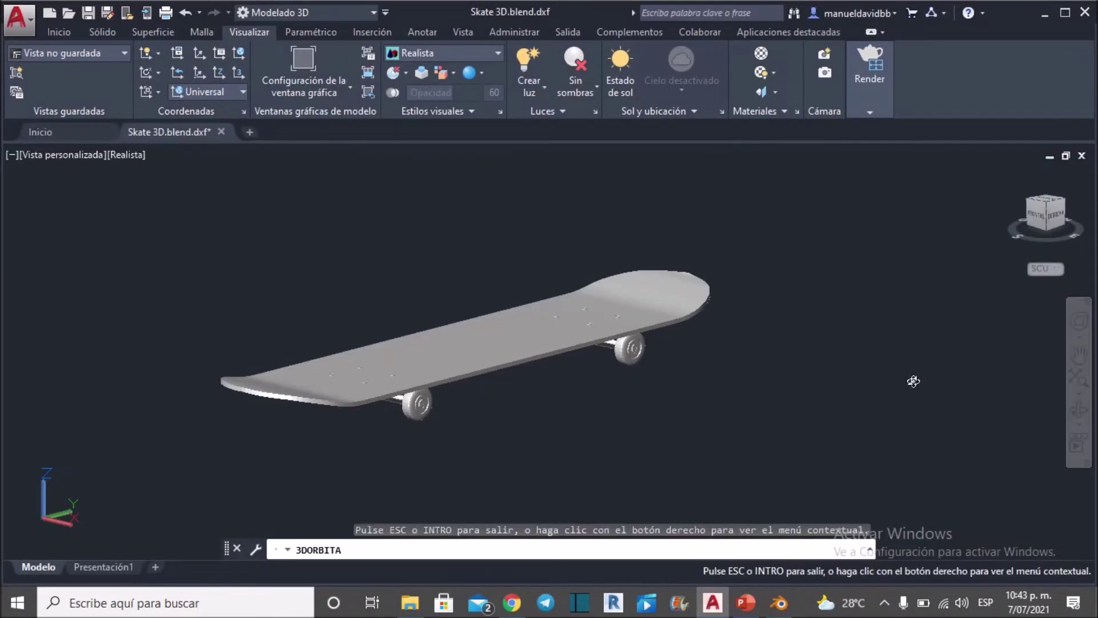
mouse_move(865, 375)
left_mouse_down()
mouse_move(696, 417)
mouse_move(584, 377)
mouse_move(470, 388)
left_mouse_up()
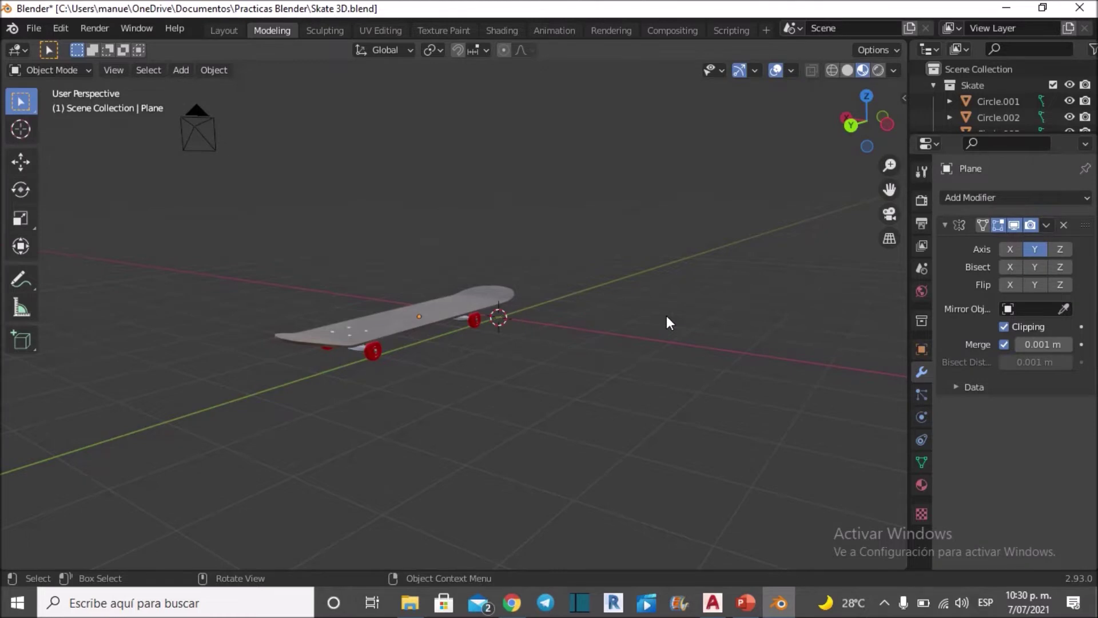
middle_click_drag(667, 316, 640, 313)
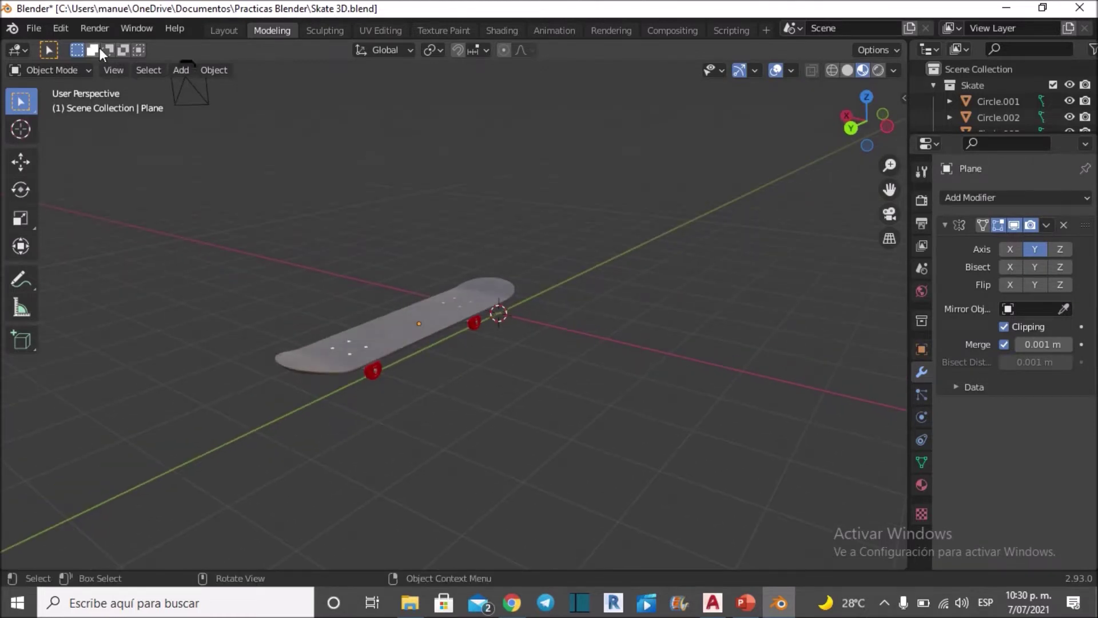
Open Blender's Add-ons preferences and search for 'autoca'.
left_click(59, 32)
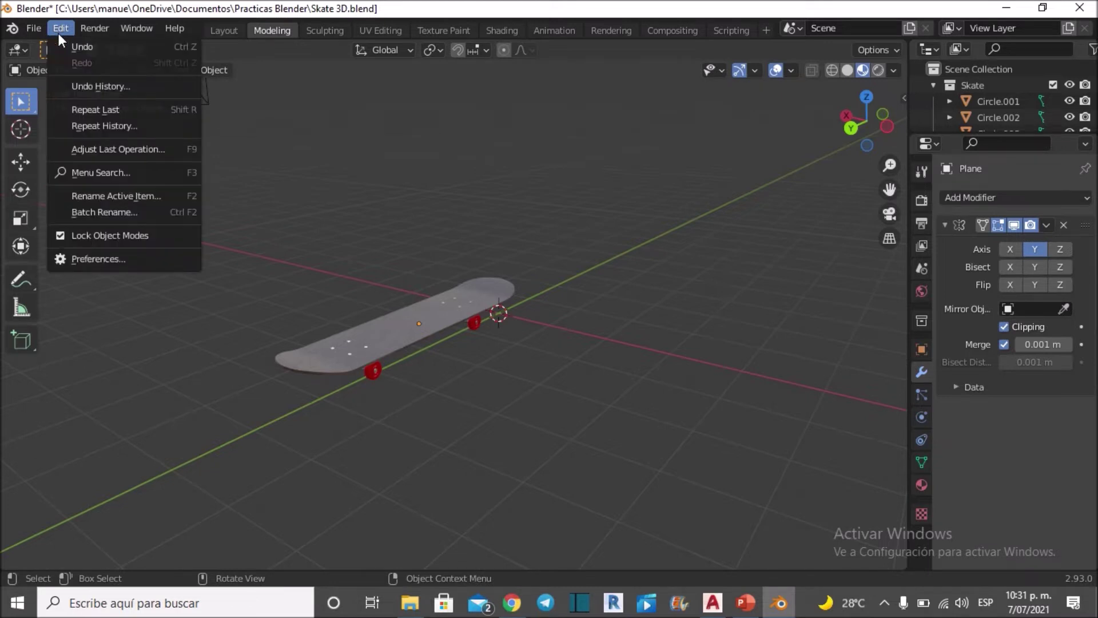
left_click(109, 255)
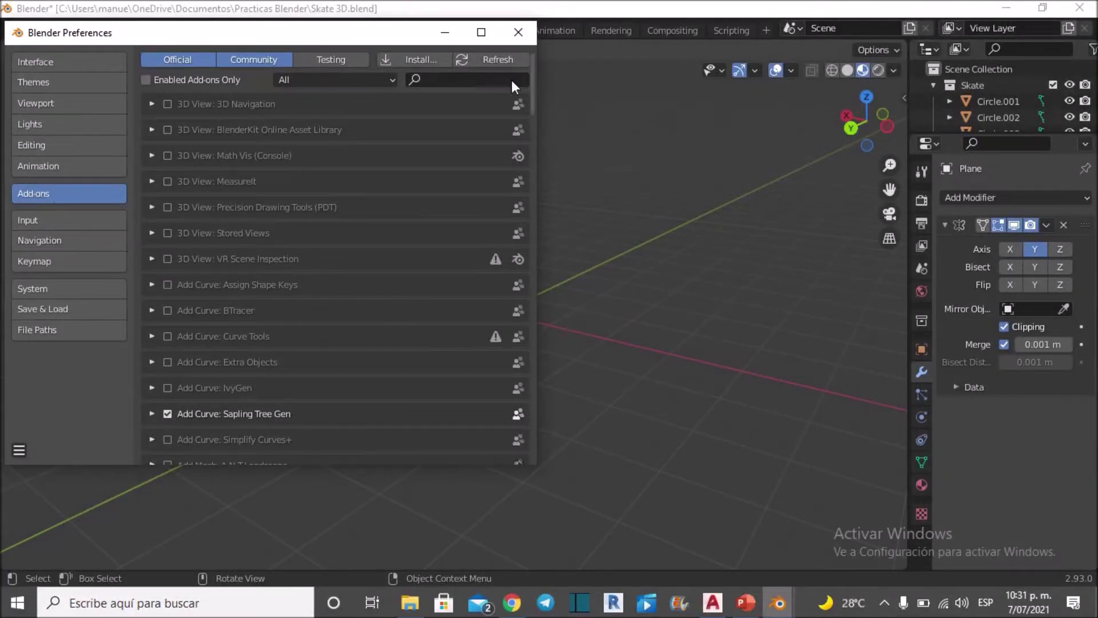
left_click(449, 80)
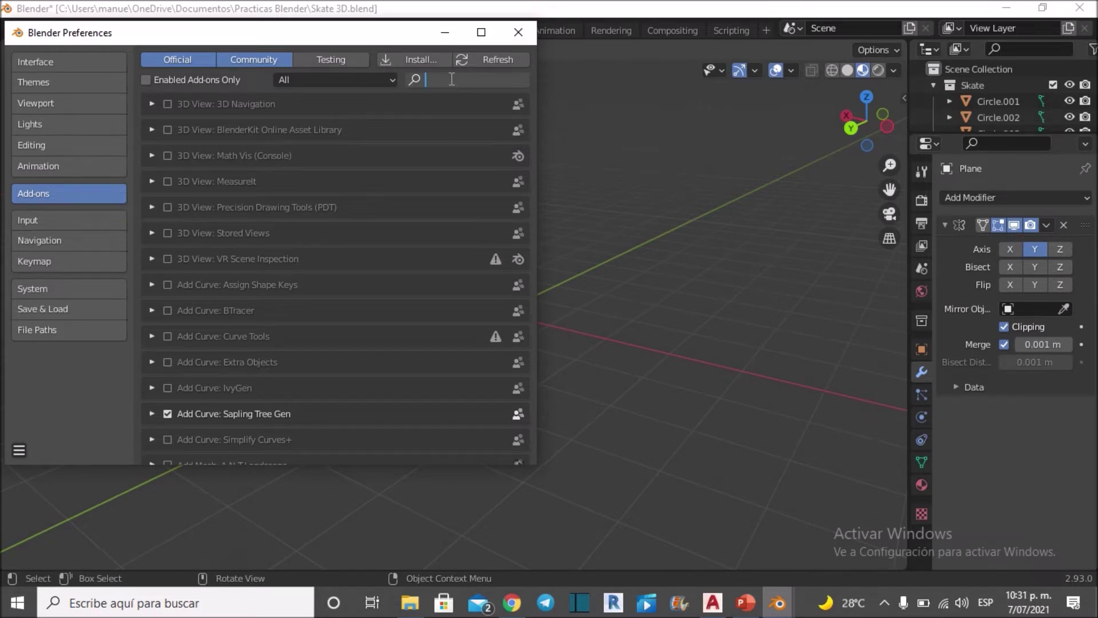
type("aut")
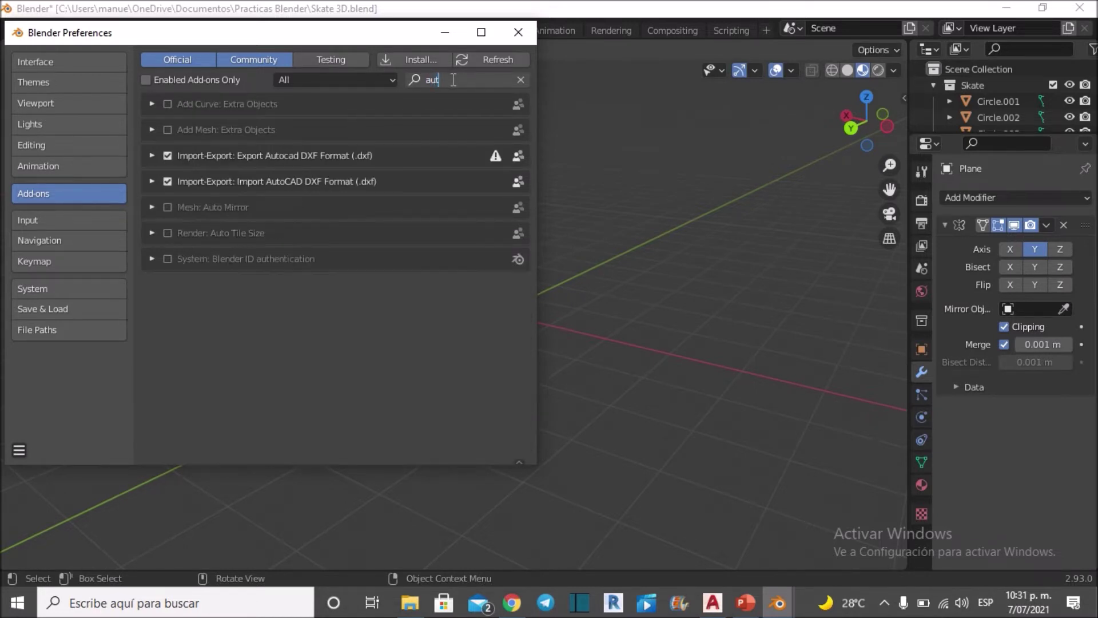
type("ocad")
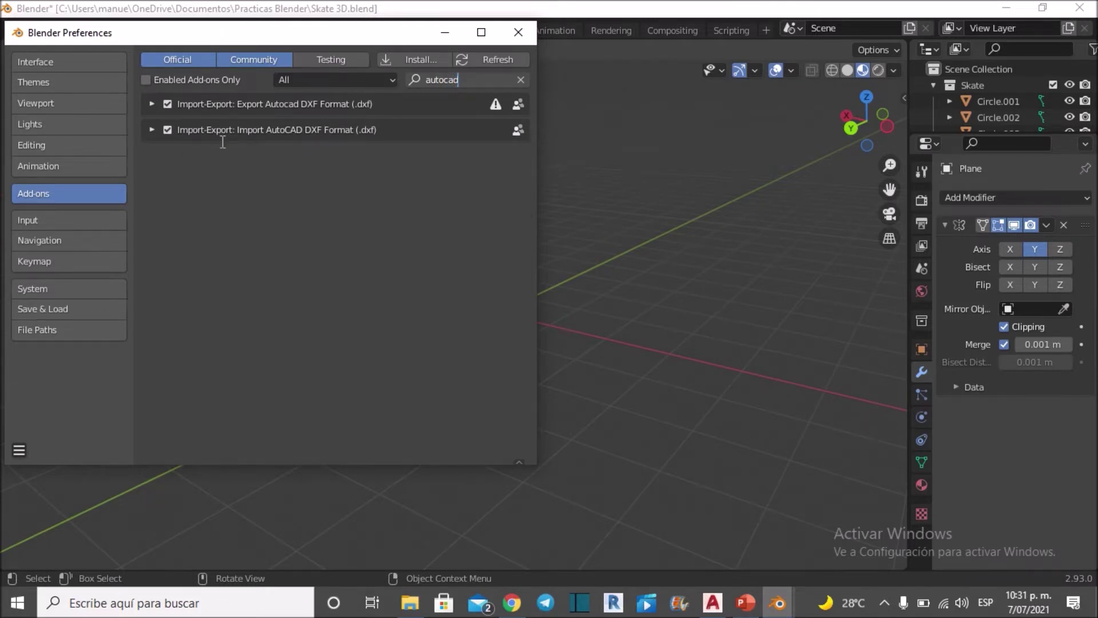
key("Return")
Toggle both AutoCAD DXF add-ons off and back on, refresh, and close preferences.
left_click(168, 129)
left_click(168, 105)
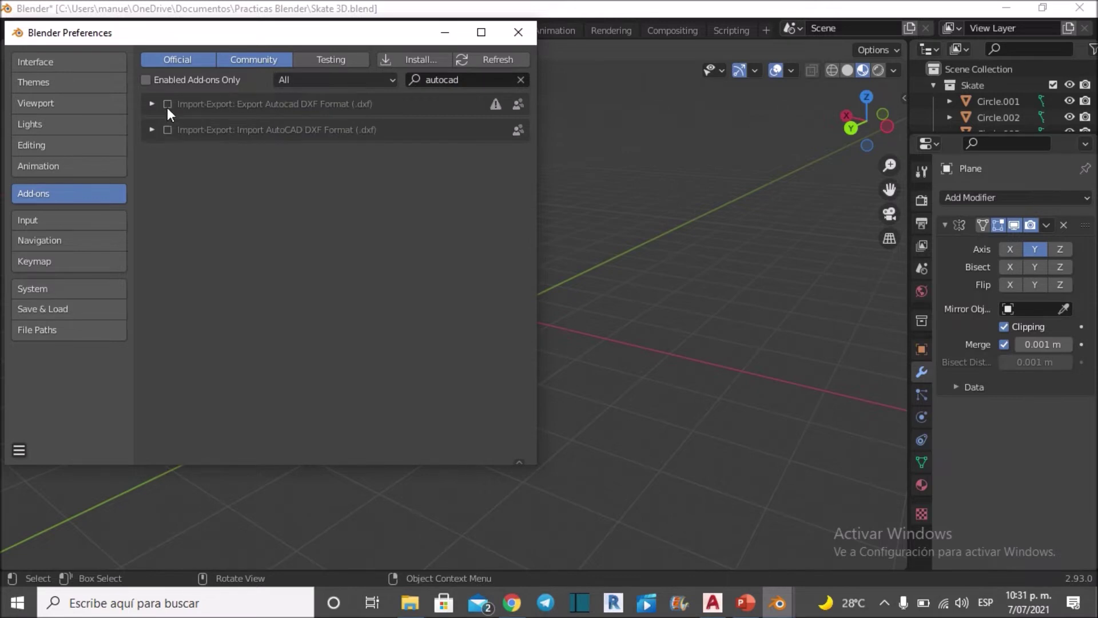
left_click(167, 129)
left_click(167, 104)
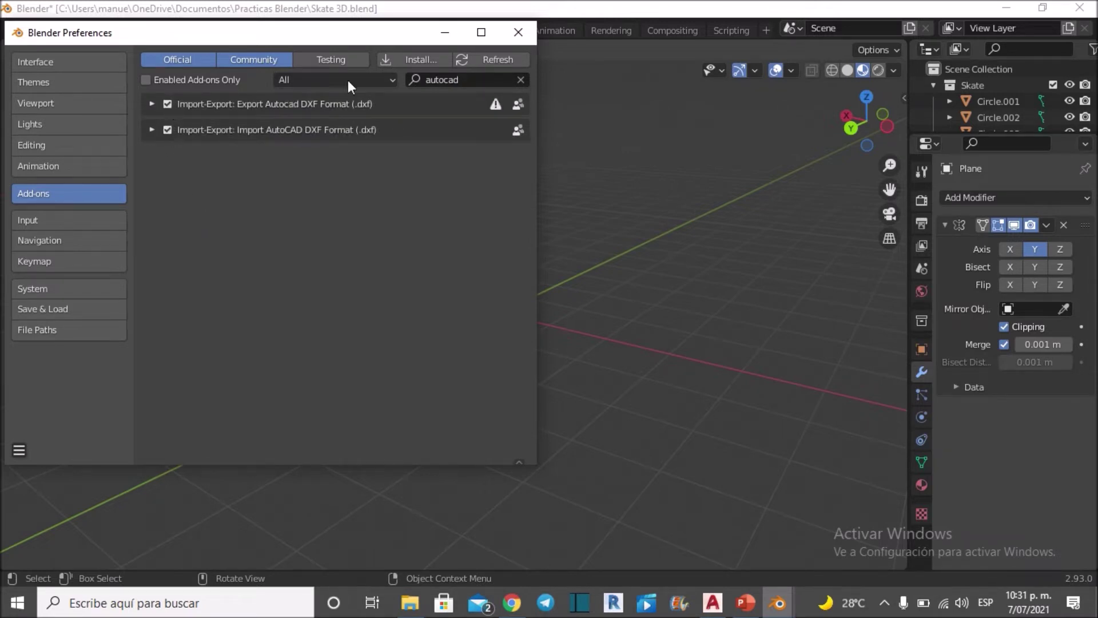
left_click(493, 61)
left_click(520, 33)
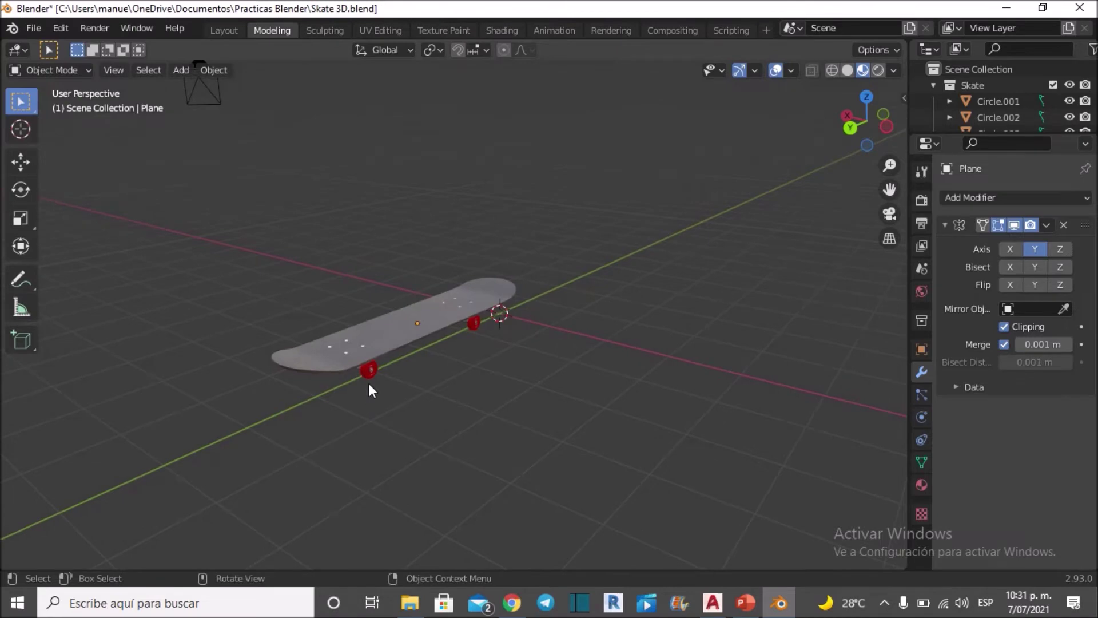
Orbit to a lower angle and box-select all the skateboard parts.
middle_click_drag(372, 382, 407, 352)
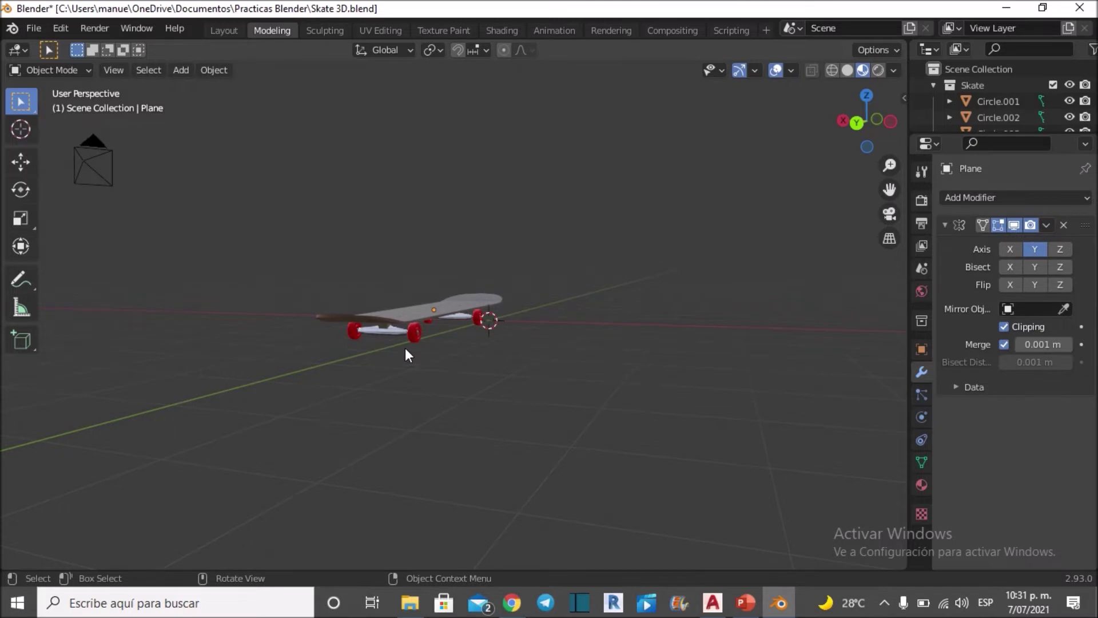
middle_click_drag(404, 345, 400, 332)
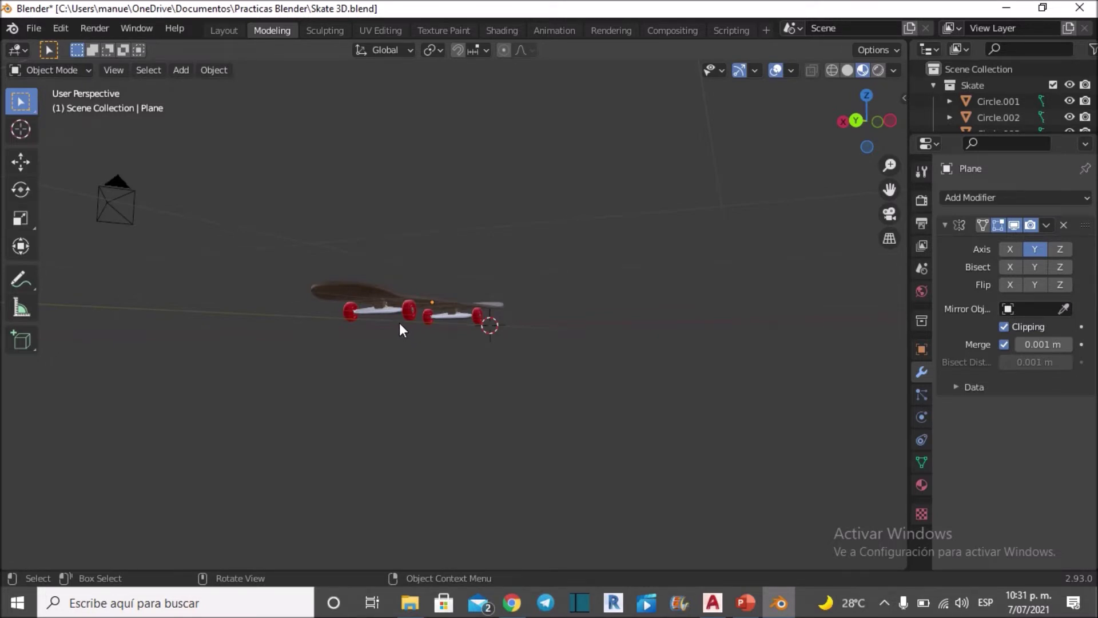
mouse_move(400, 323)
middle_mouse_down()
mouse_move(403, 345)
mouse_move(397, 329)
middle_mouse_up()
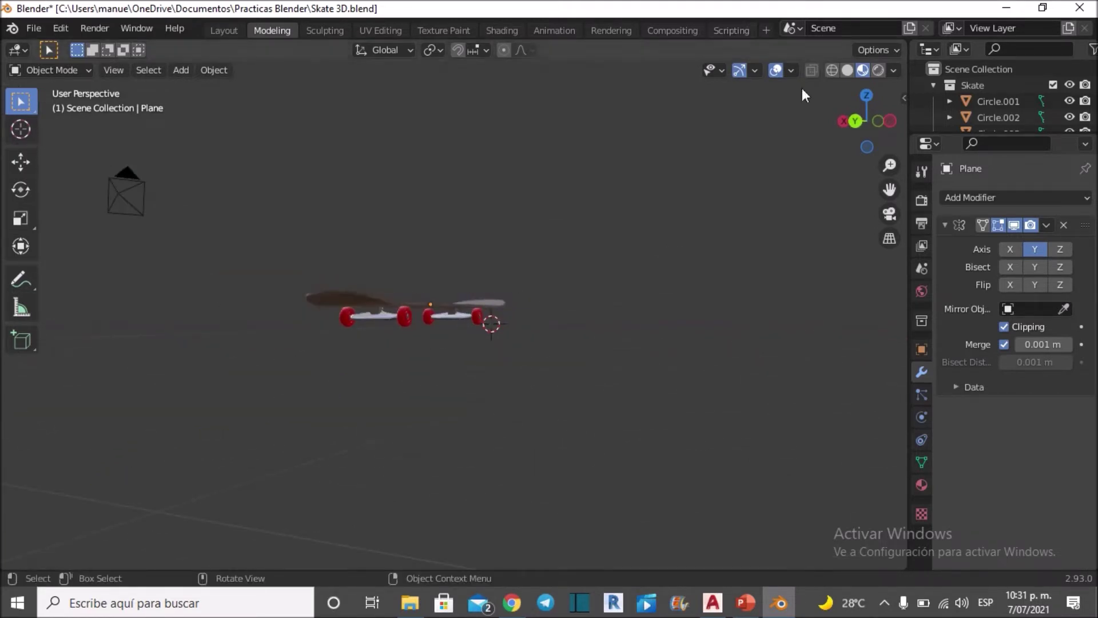
key("b")
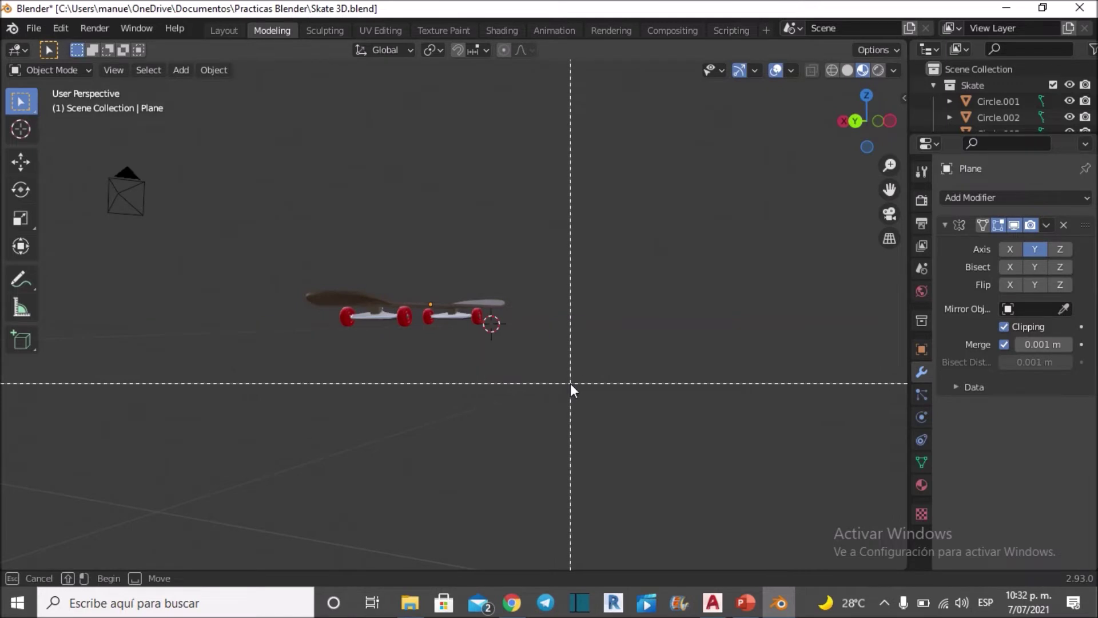
mouse_move(569, 383)
left_mouse_down()
mouse_move(457, 309)
mouse_move(273, 238)
left_mouse_up()
mouse_move(365, 304)
middle_mouse_down()
mouse_move(434, 236)
mouse_move(468, 305)
mouse_move(475, 280)
middle_mouse_up()
Enlarge the Outliner's object list and reframe the selected skateboard.
scroll(469, 294, "up", 4)
scroll(475, 286, "down", 5)
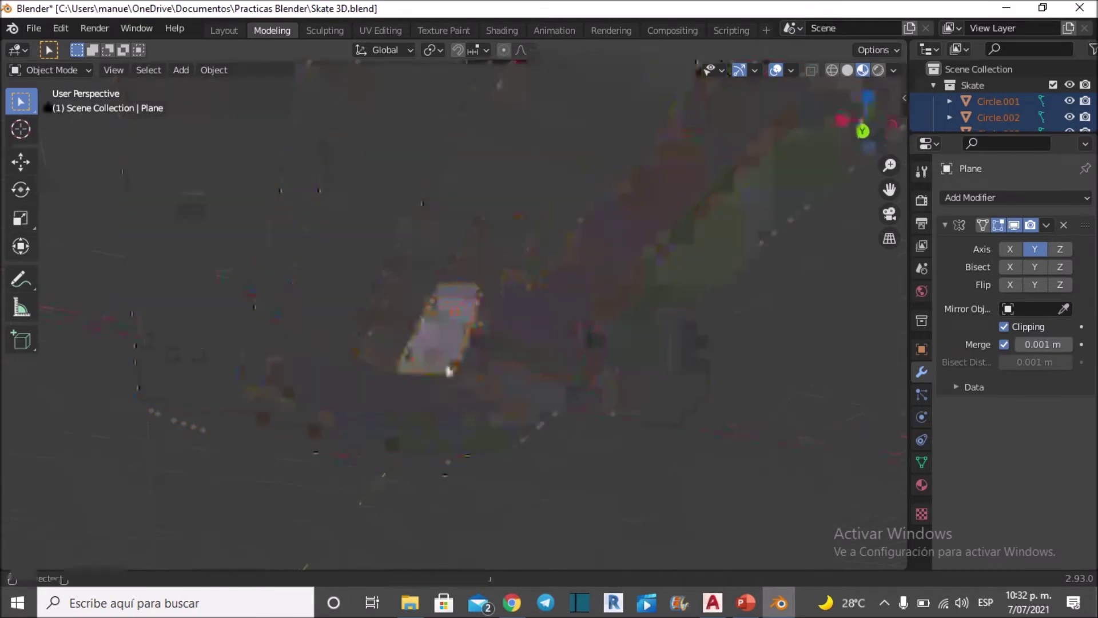
mouse_move(436, 363)
middle_mouse_down()
mouse_move(388, 320)
mouse_move(447, 280)
mouse_move(409, 366)
middle_mouse_up()
scroll(401, 327, "up", 3)
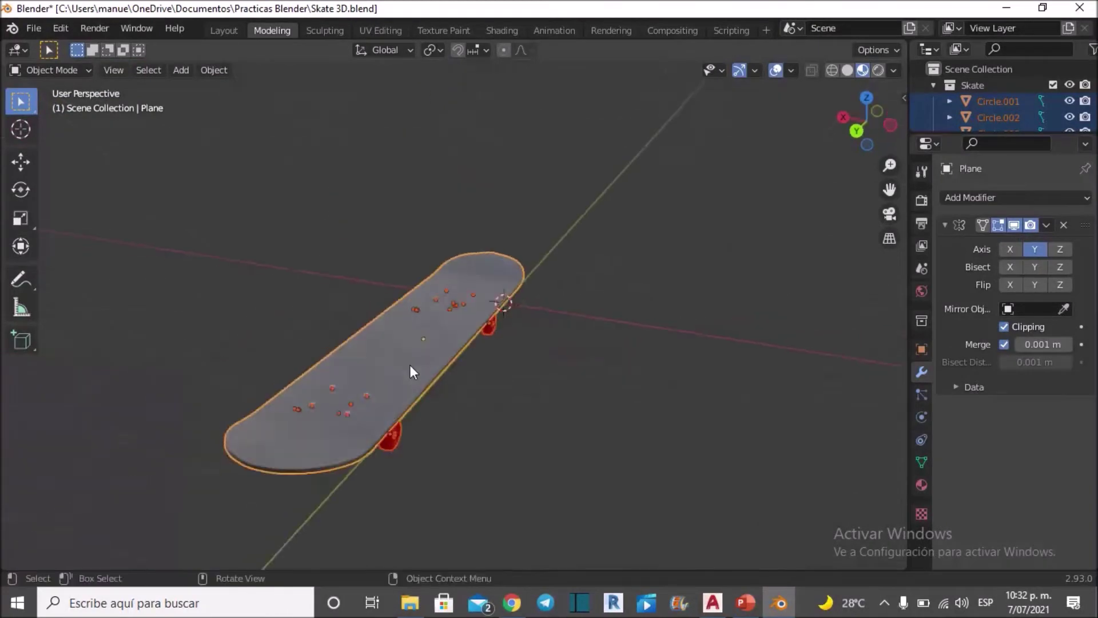
scroll(410, 366, "up", 3)
mouse_move(1016, 133)
left_mouse_down()
mouse_move(995, 427)
mouse_move(995, 182)
left_mouse_up()
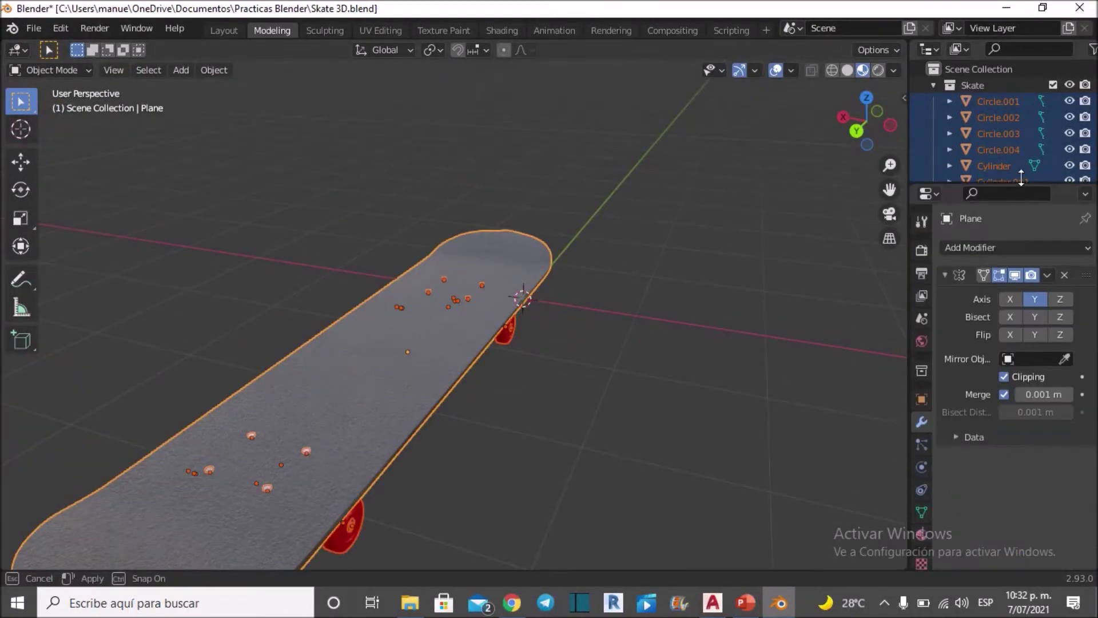
scroll(576, 372, "down", 4)
scroll(499, 362, "down", 2)
middle_click_drag(375, 322, 320, 286)
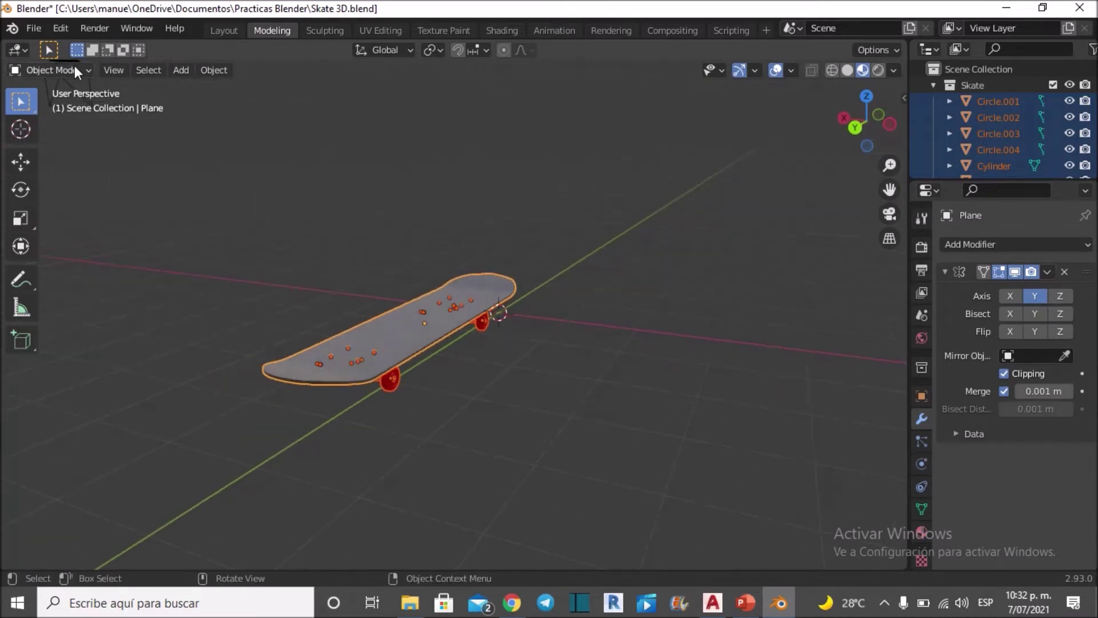
left_click(43, 32)
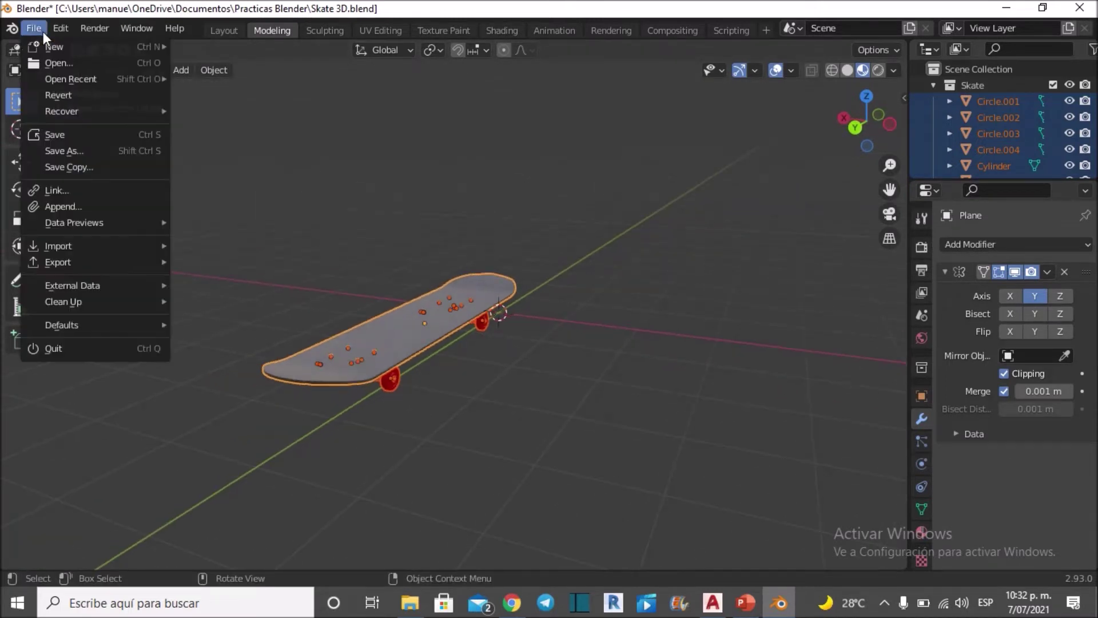
mouse_move(58, 262)
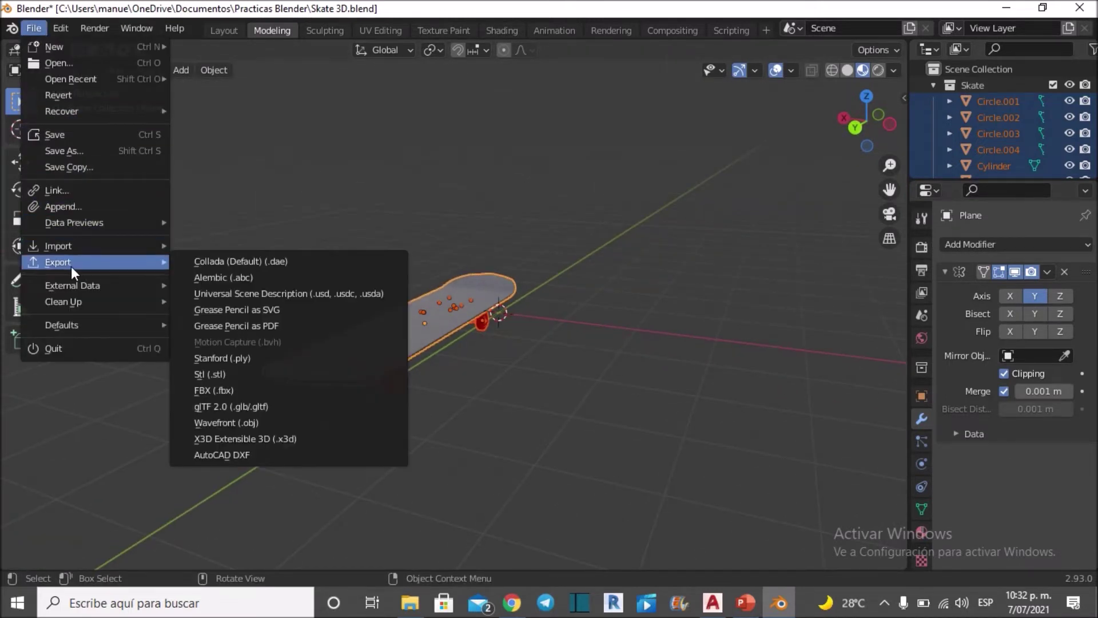
Export the selection as AutoCAD DXF to the Desktop as Skate 3D.blend.dxf.
left_click(283, 456)
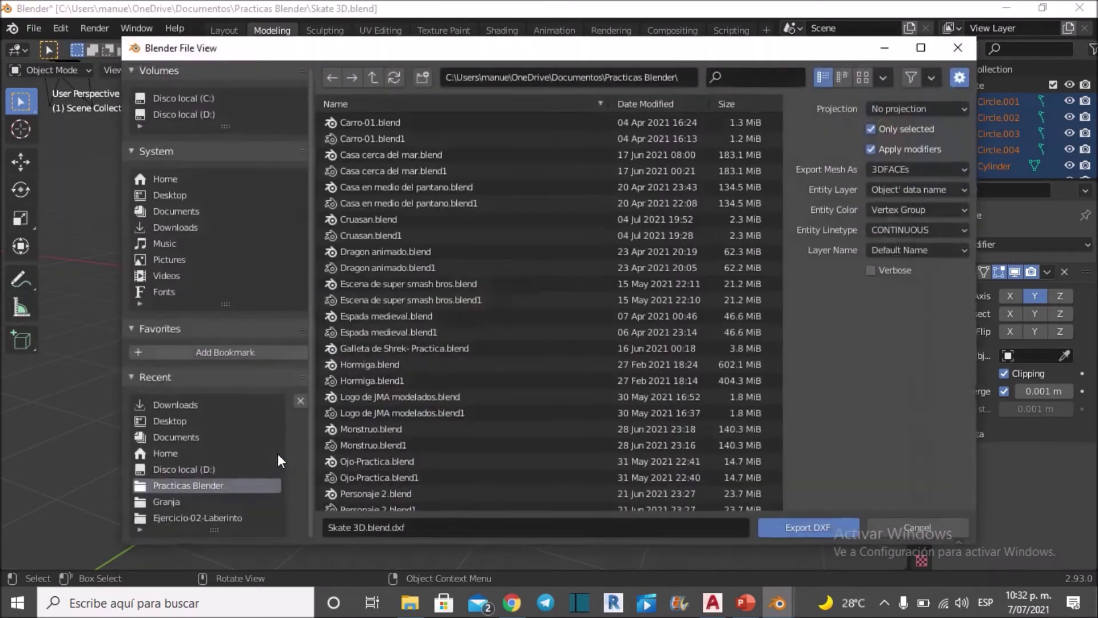
left_click(170, 195)
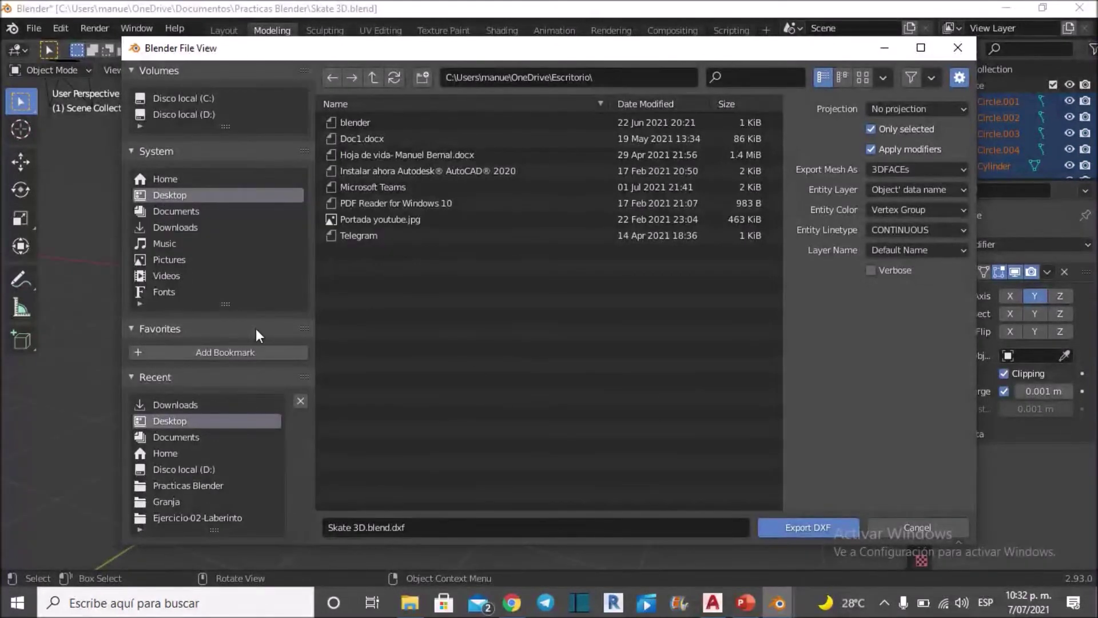
left_click(801, 530)
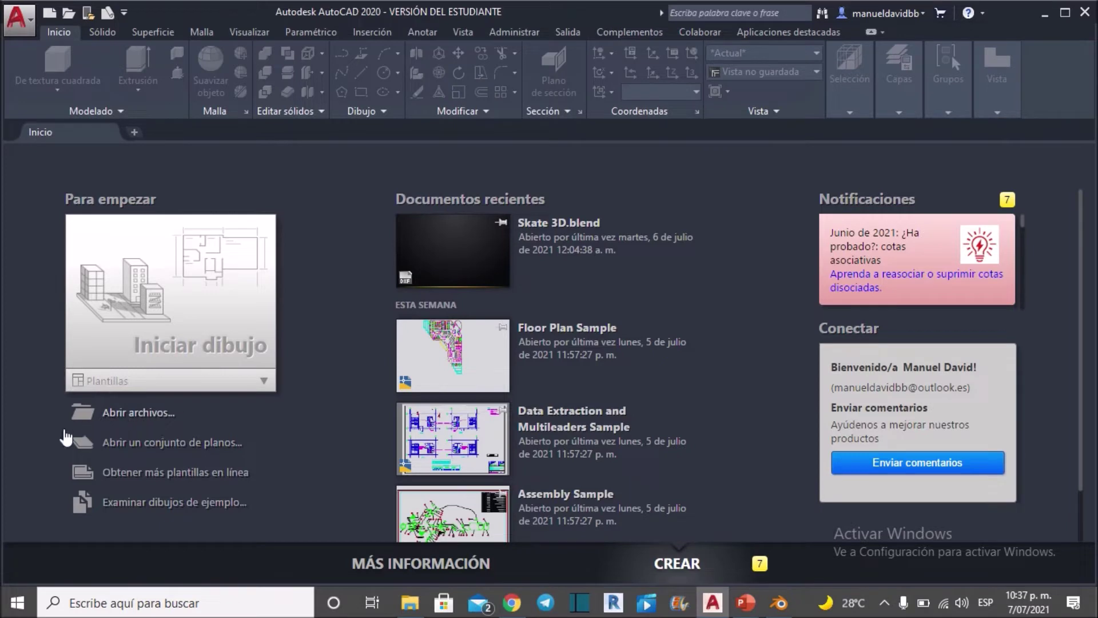
Browse to Escritorio in Seleccionar archivo and open Skate 3D.blend.
left_click(117, 414)
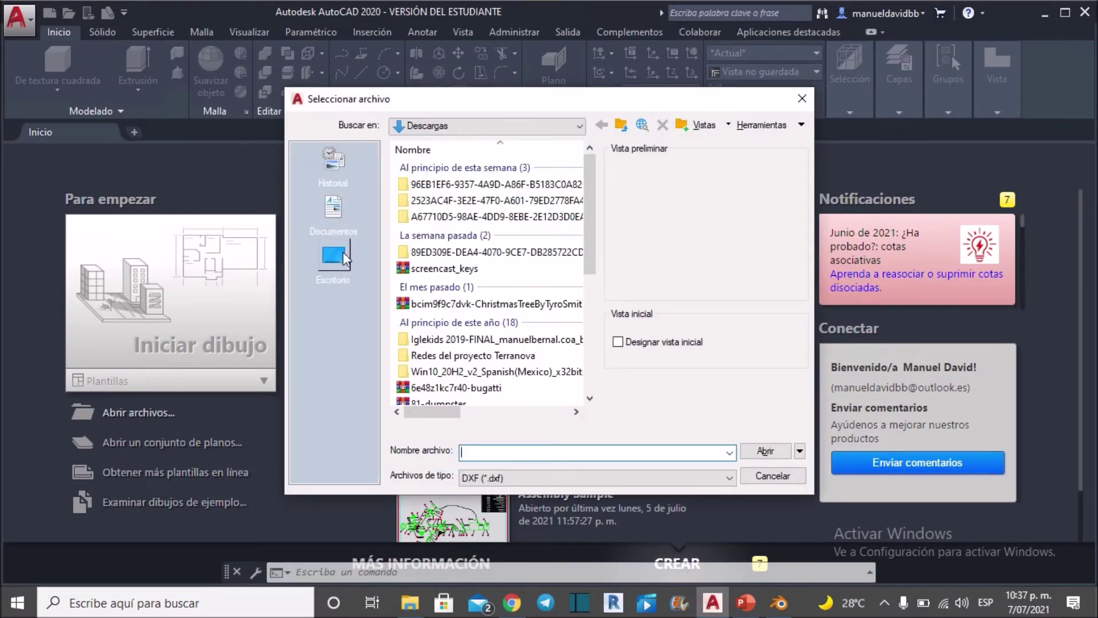
left_click(333, 255)
double_click(433, 184)
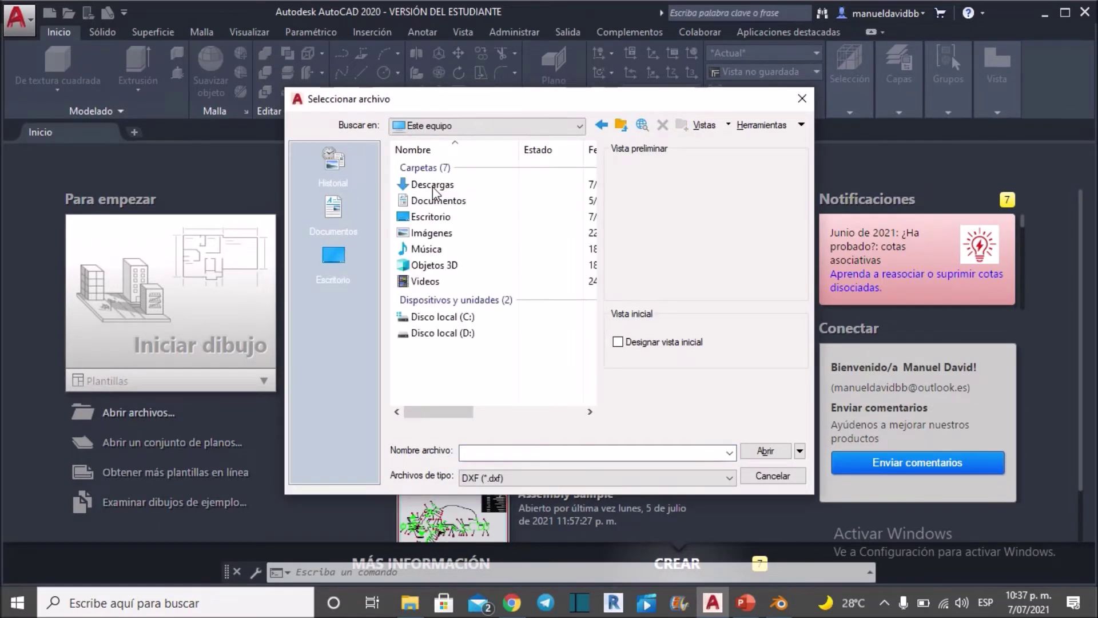
double_click(431, 217)
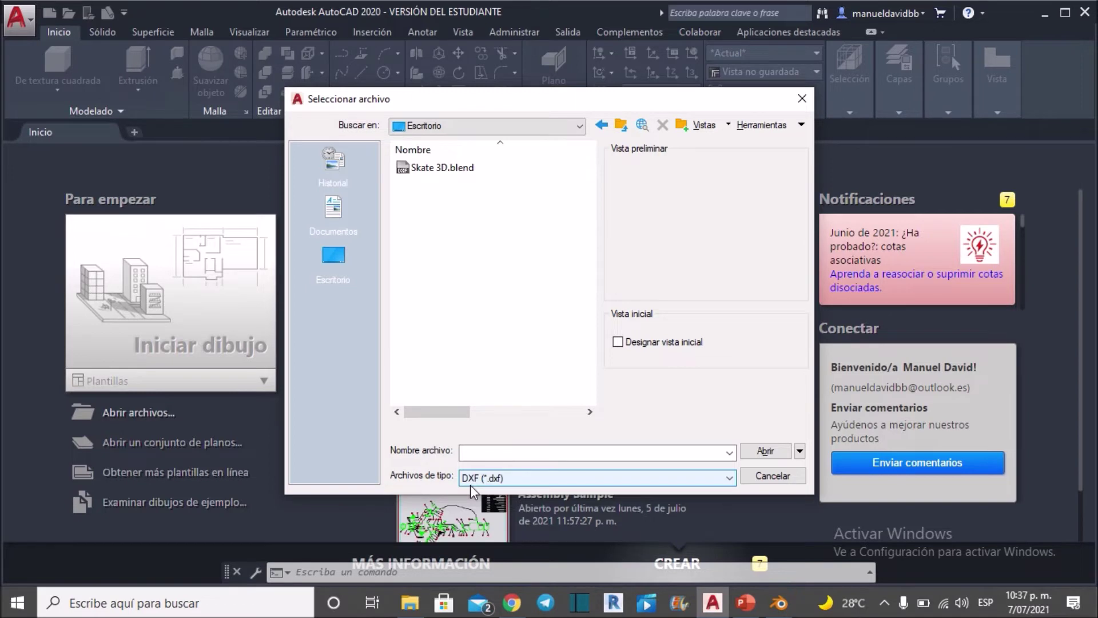
left_click(427, 169)
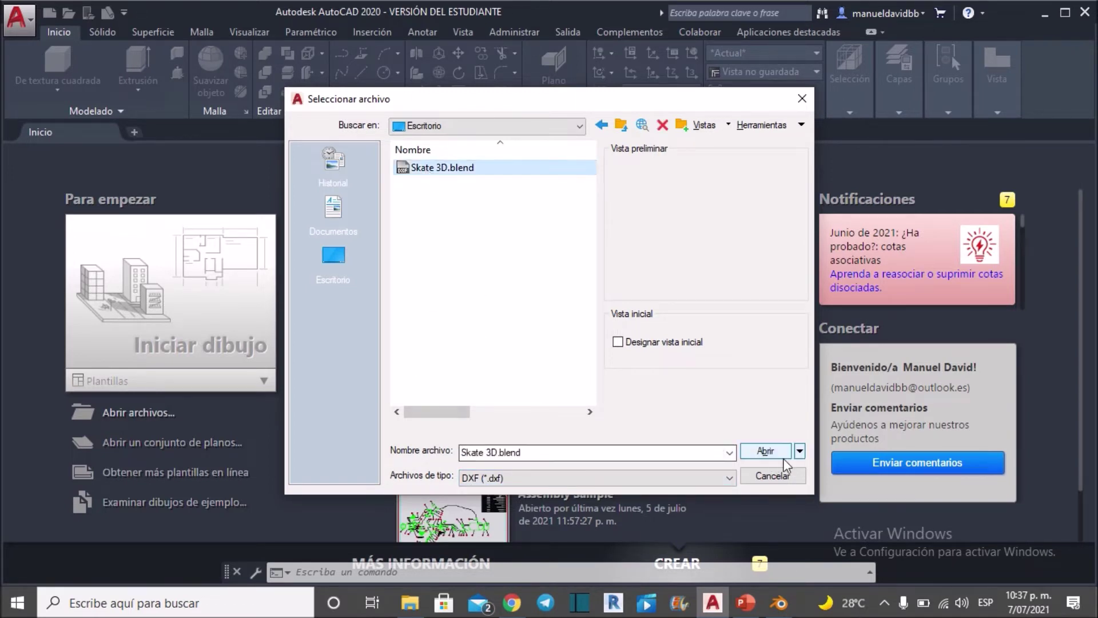
left_click(767, 452)
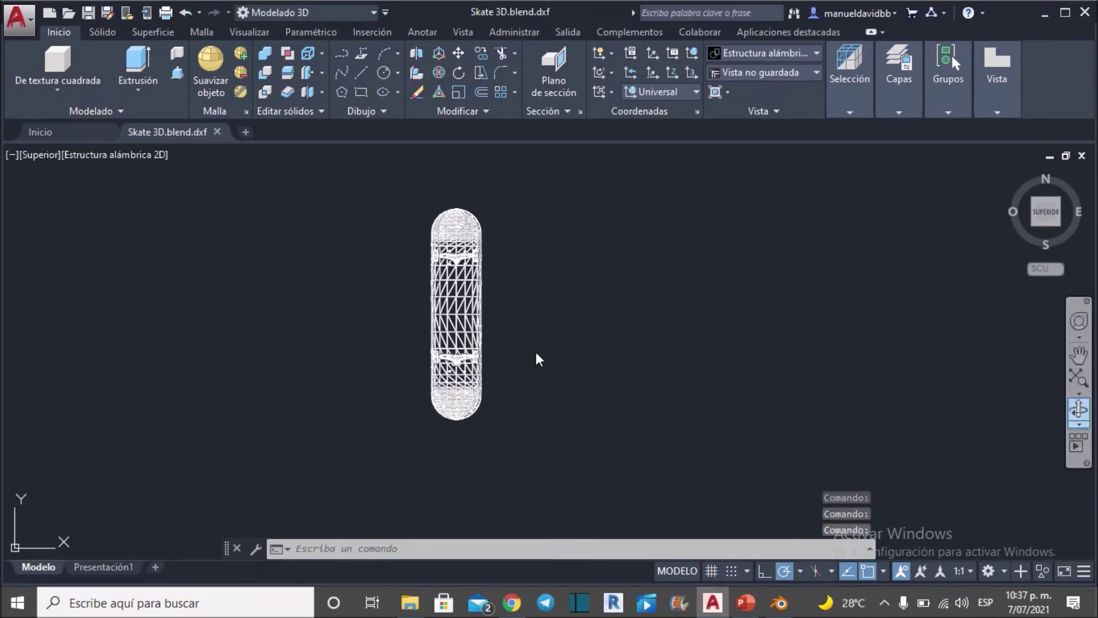
Tilt the skateboard with 3DORBITA into an angled wireframe view and zoom in.
left_click(1079, 409)
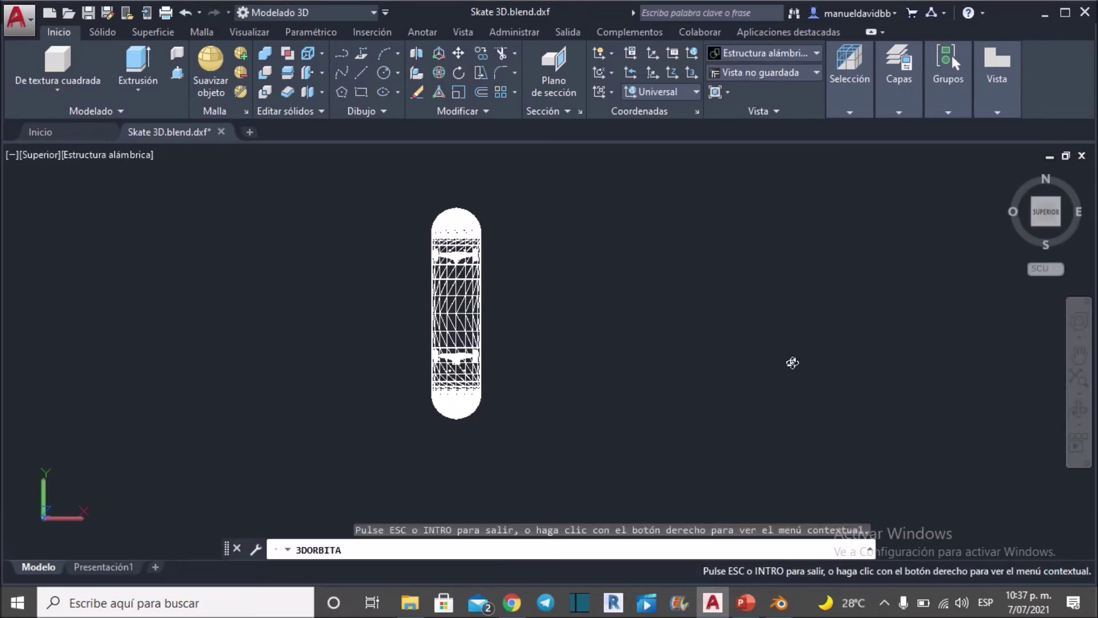
mouse_move(725, 338)
left_mouse_down()
mouse_move(713, 287)
mouse_move(744, 229)
mouse_move(613, 238)
mouse_move(557, 265)
left_mouse_up()
key("Escape")
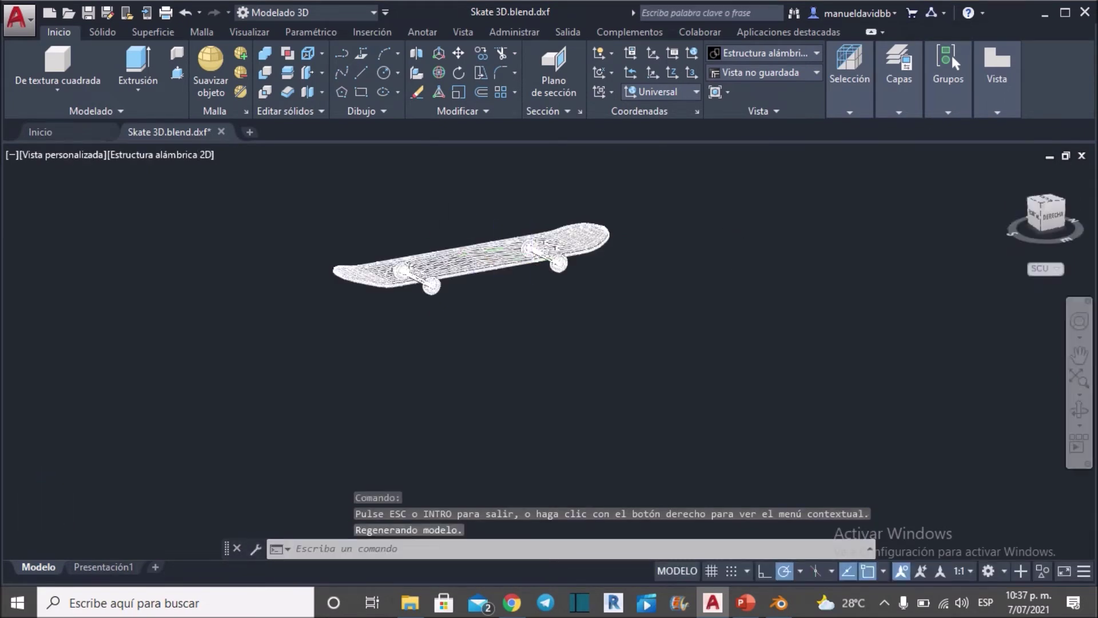
scroll(440, 236, "up", 4)
mouse_move(440, 236)
middle_mouse_down("shift")
mouse_move(515, 306)
mouse_move(442, 245)
middle_mouse_up("shift")
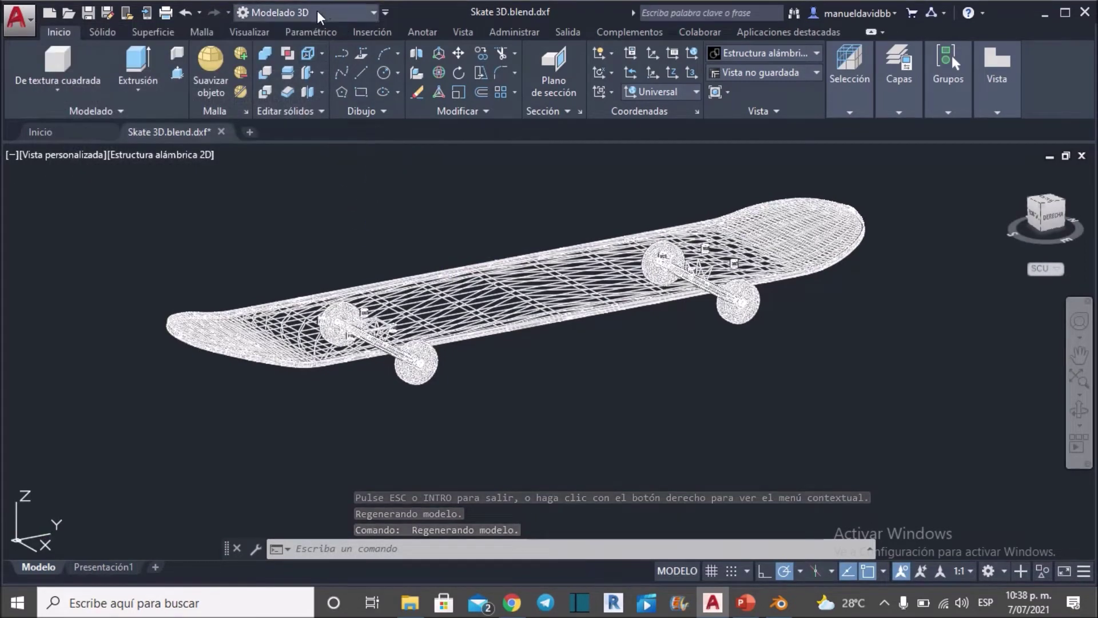
left_click(319, 14)
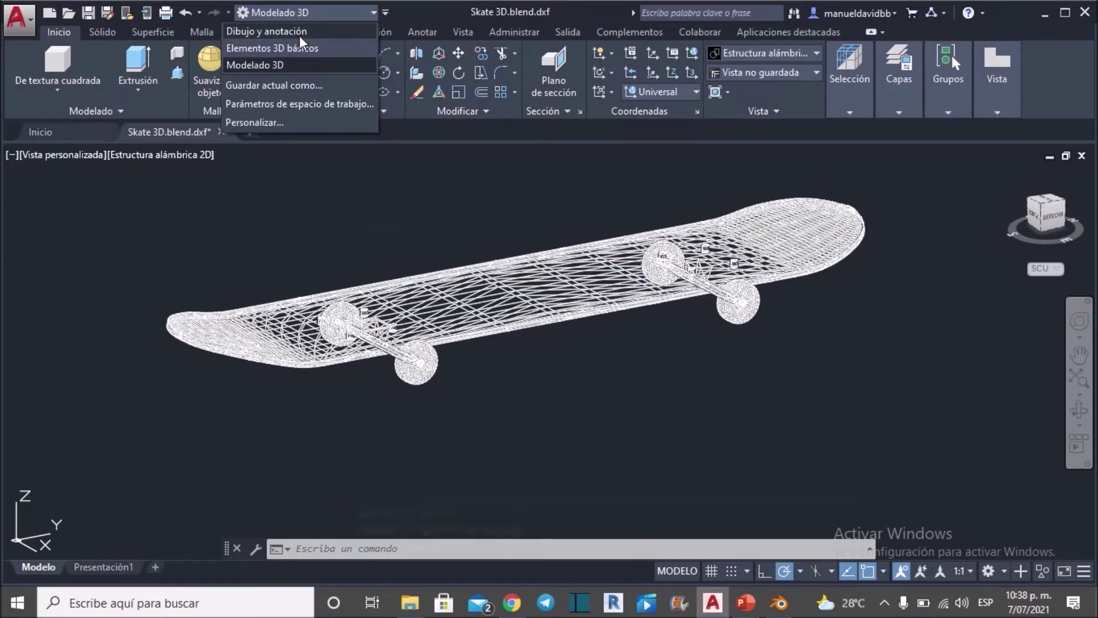
left_click(314, 215)
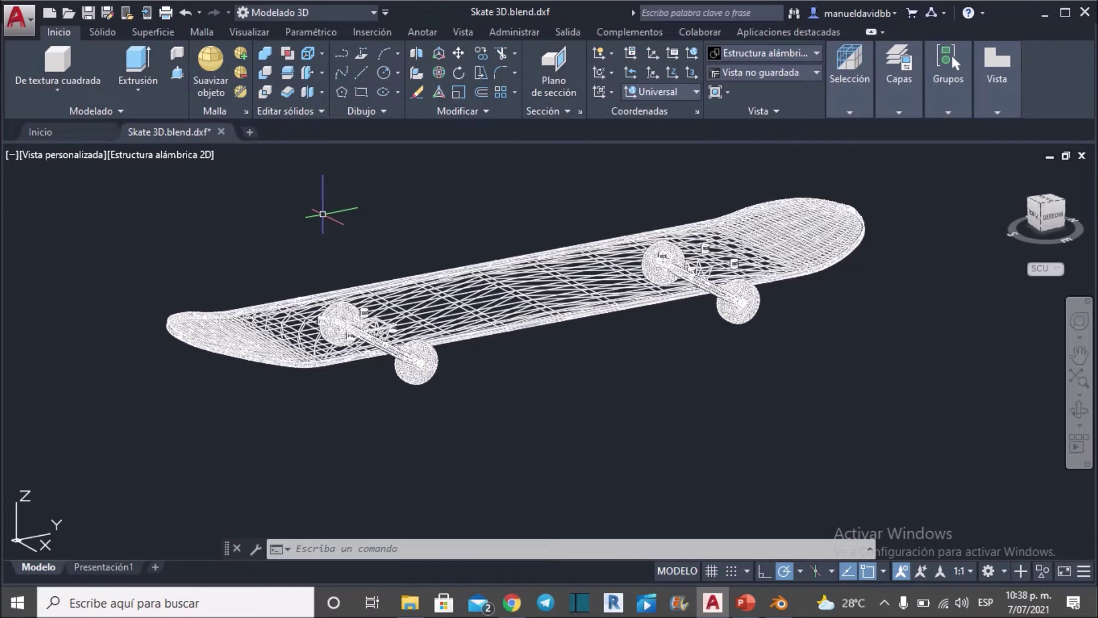
left_click(386, 14)
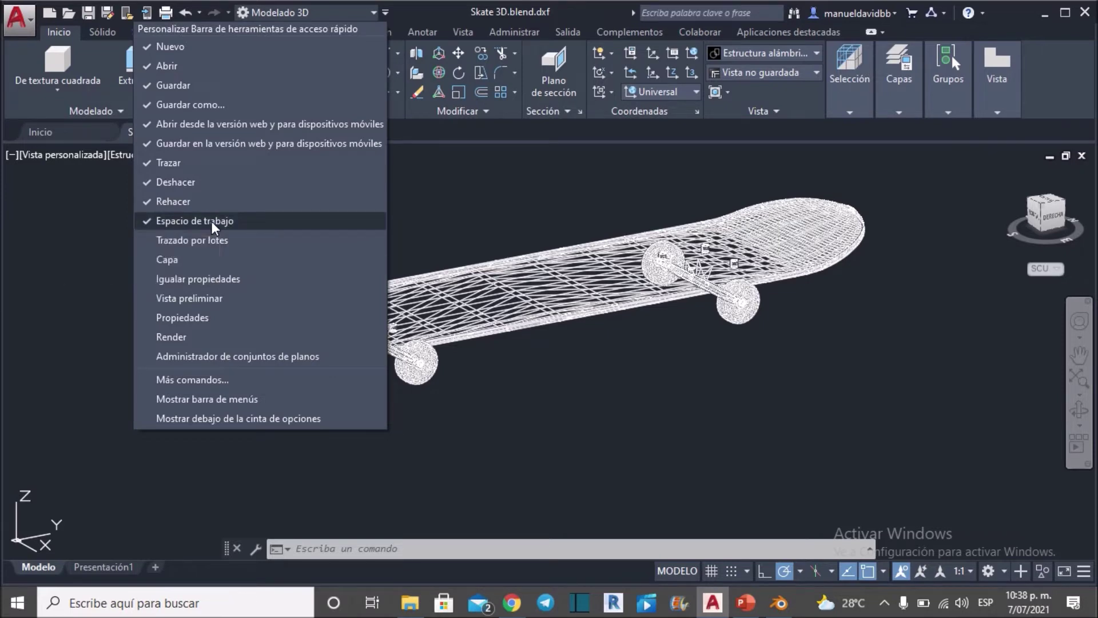
left_click(159, 224)
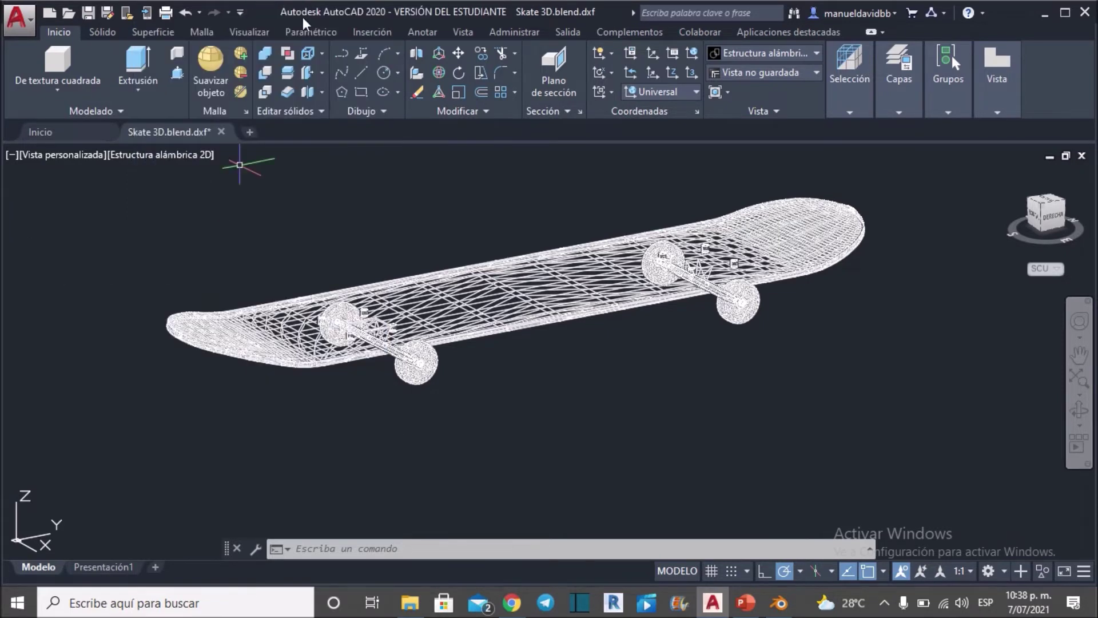
left_click(239, 16)
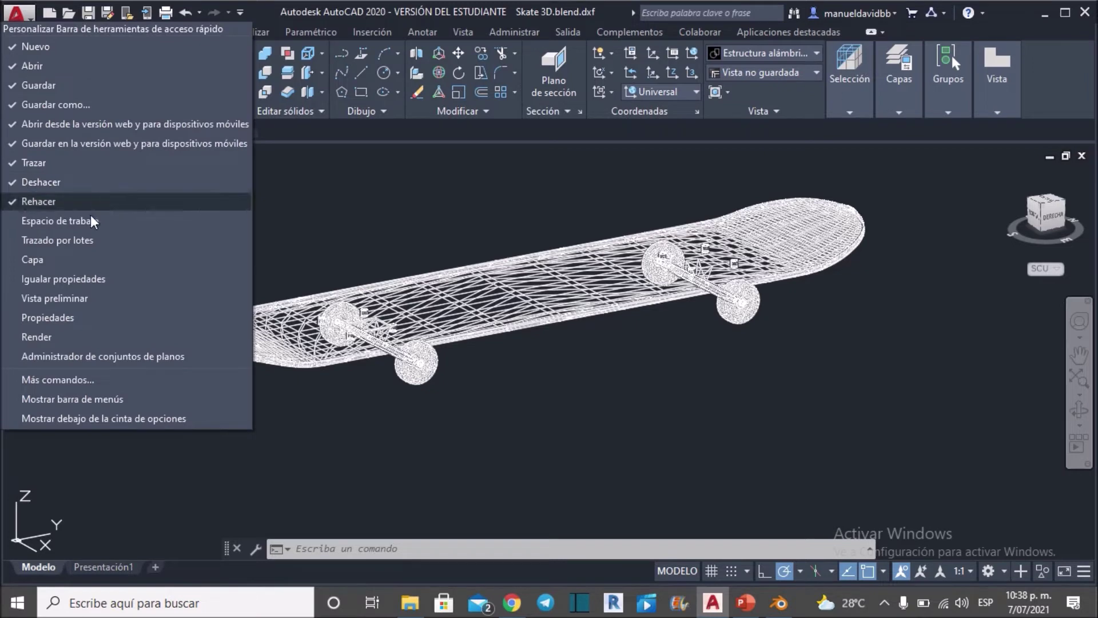
left_click(122, 221)
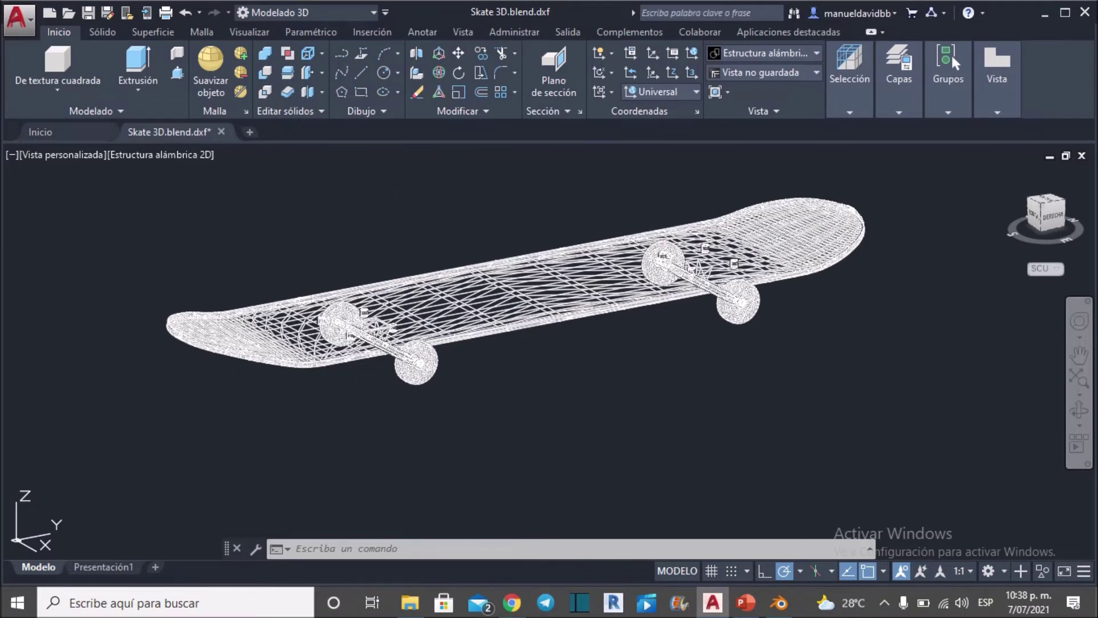
middle_click_drag(355, 233, 367, 228, "shift")
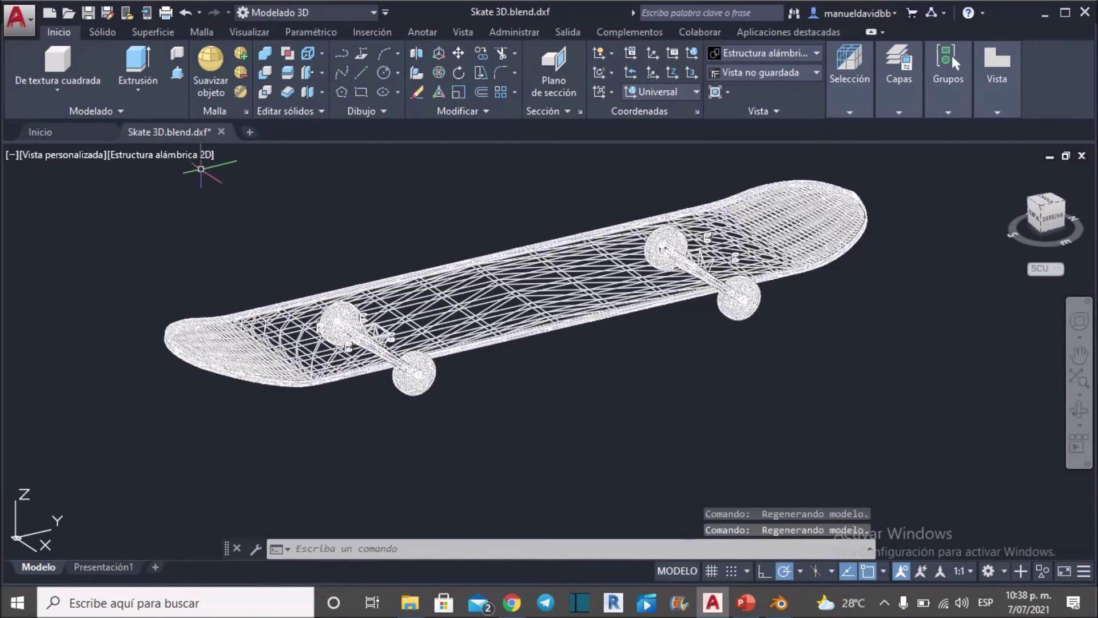
Apply the Realista visual style and orbit the shaded skateboard to a new angle.
left_click(172, 159)
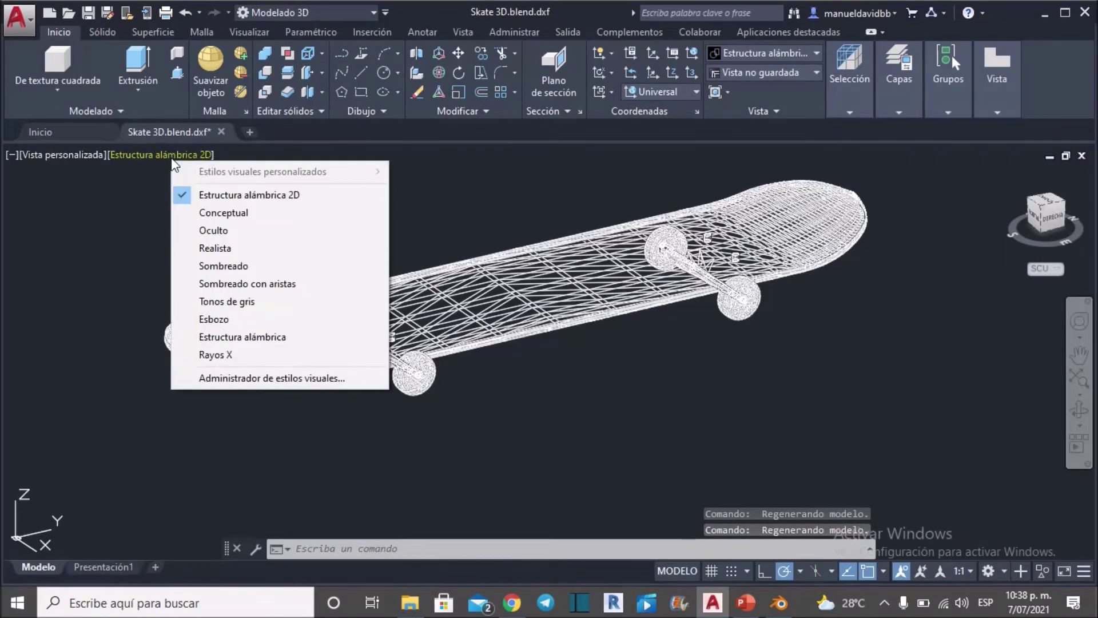
left_click(221, 250)
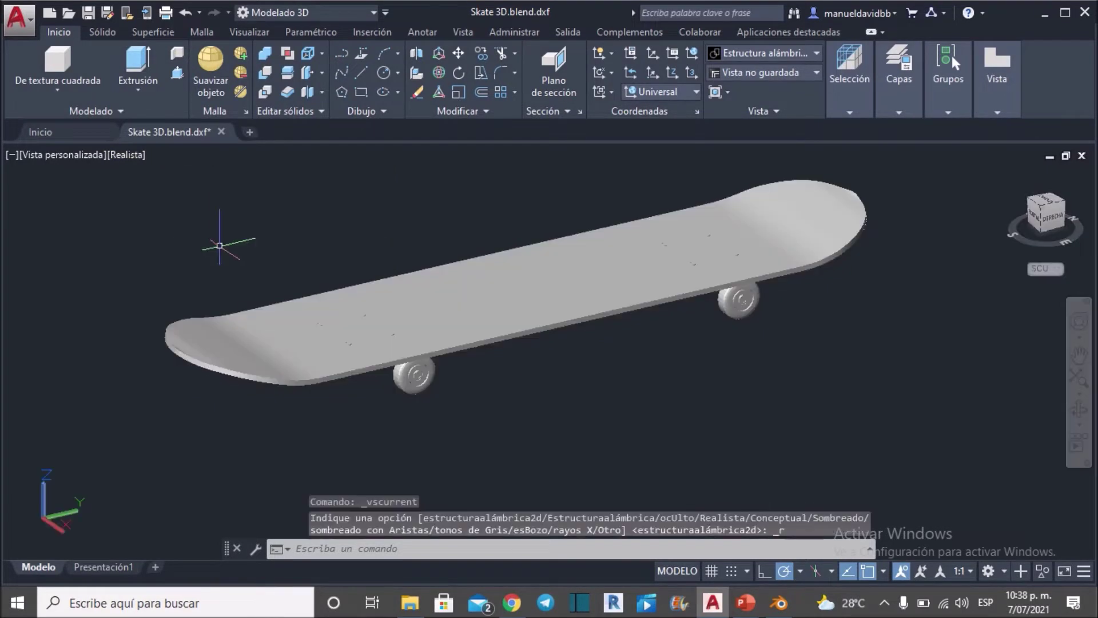
left_click(1080, 409)
mouse_move(932, 367)
left_mouse_down()
mouse_move(738, 367)
mouse_move(534, 432)
left_mouse_up()
key("Escape")
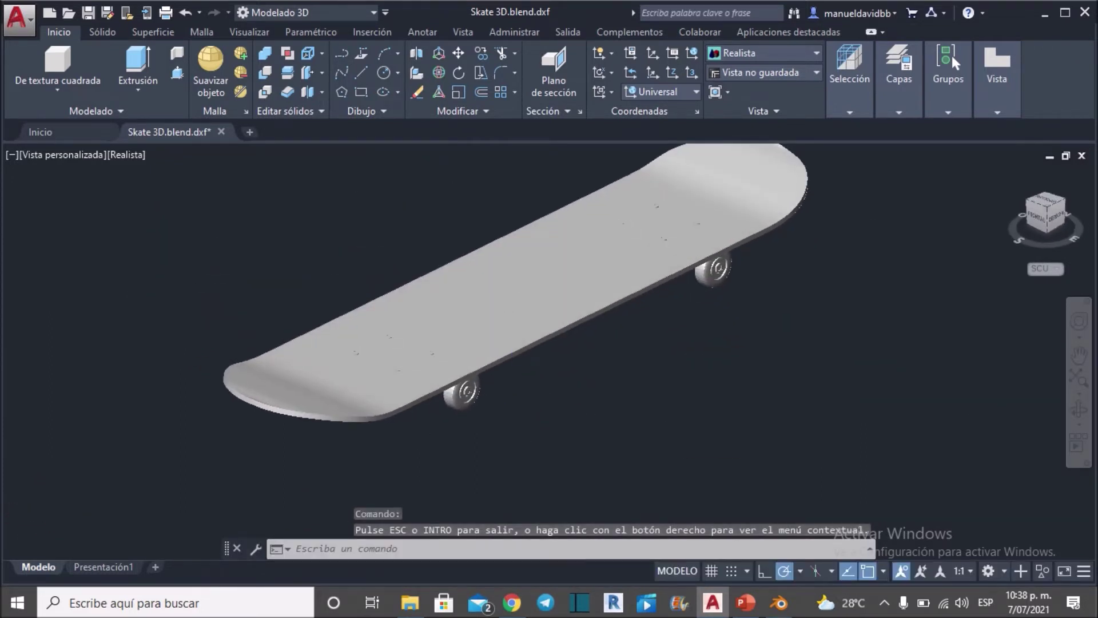
scroll(515, 355, "up", 5)
middle_click_drag(375, 300, 393, 302)
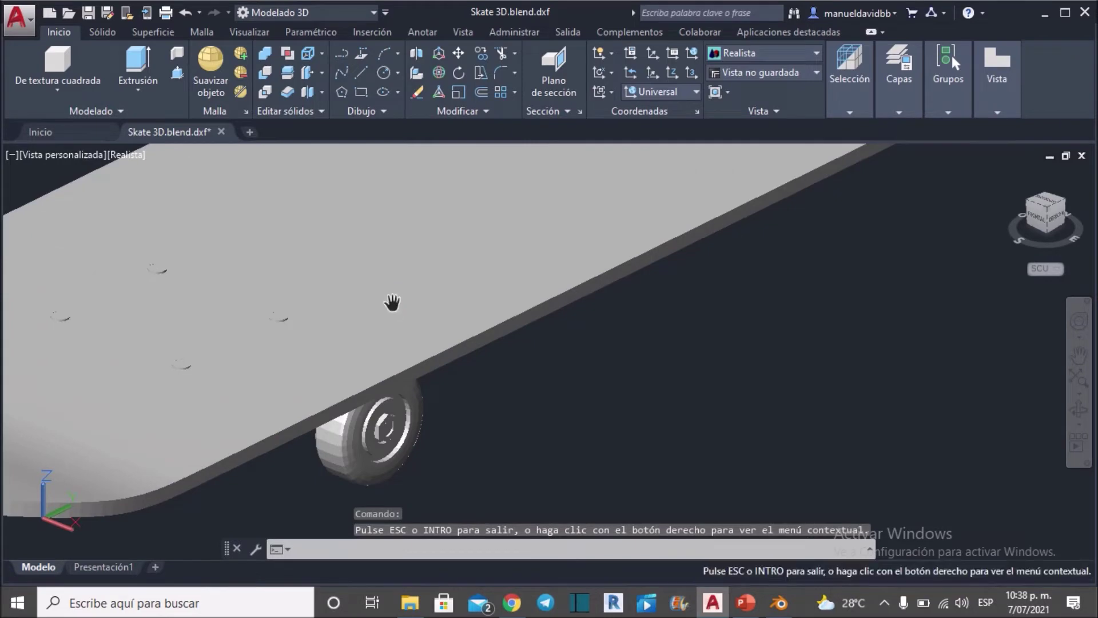
scroll(578, 367, "down", 2)
key("Escape")
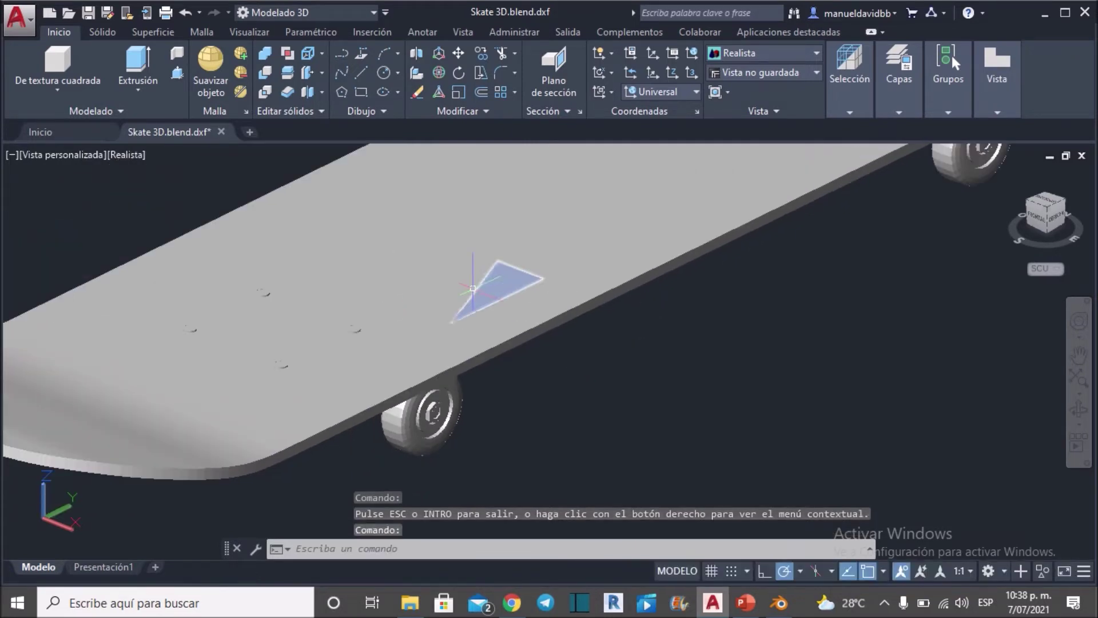
middle_click_drag(432, 266, 423, 314, "shift")
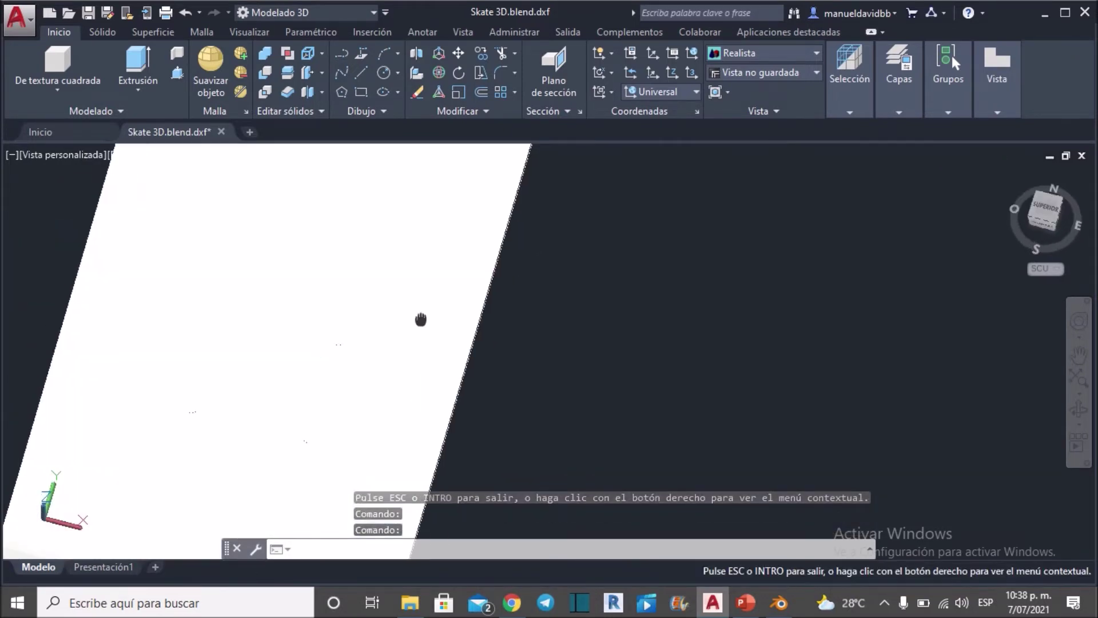
mouse_move(858, 368)
middle_mouse_down("shift")
mouse_move(806, 252)
mouse_move(588, 399)
middle_mouse_up("shift")
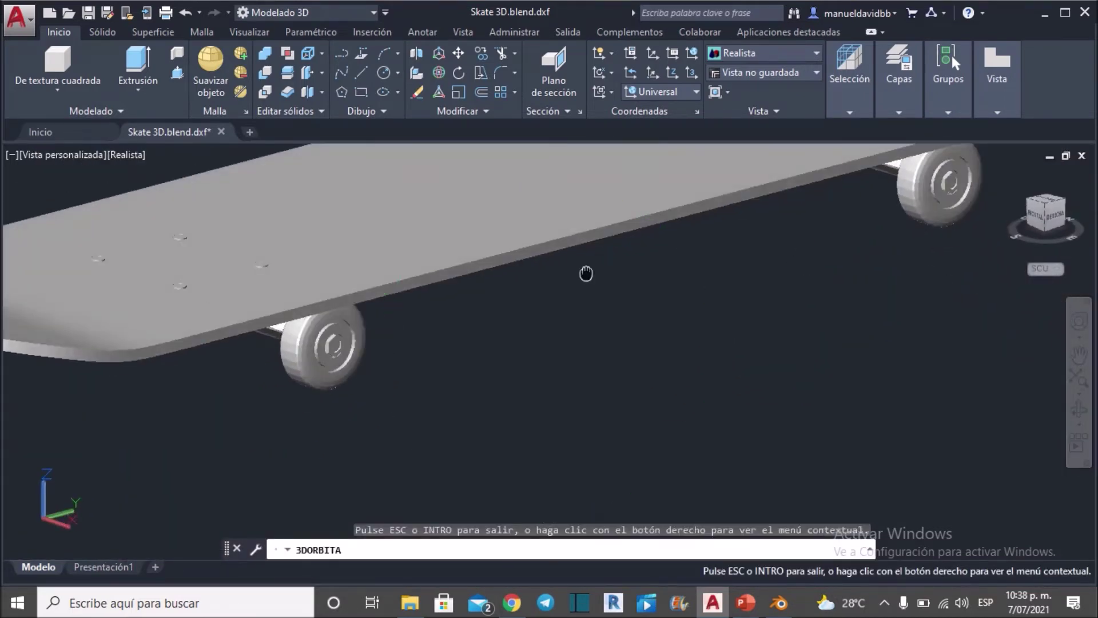
middle_click_drag(554, 347, 555, 346, "shift")
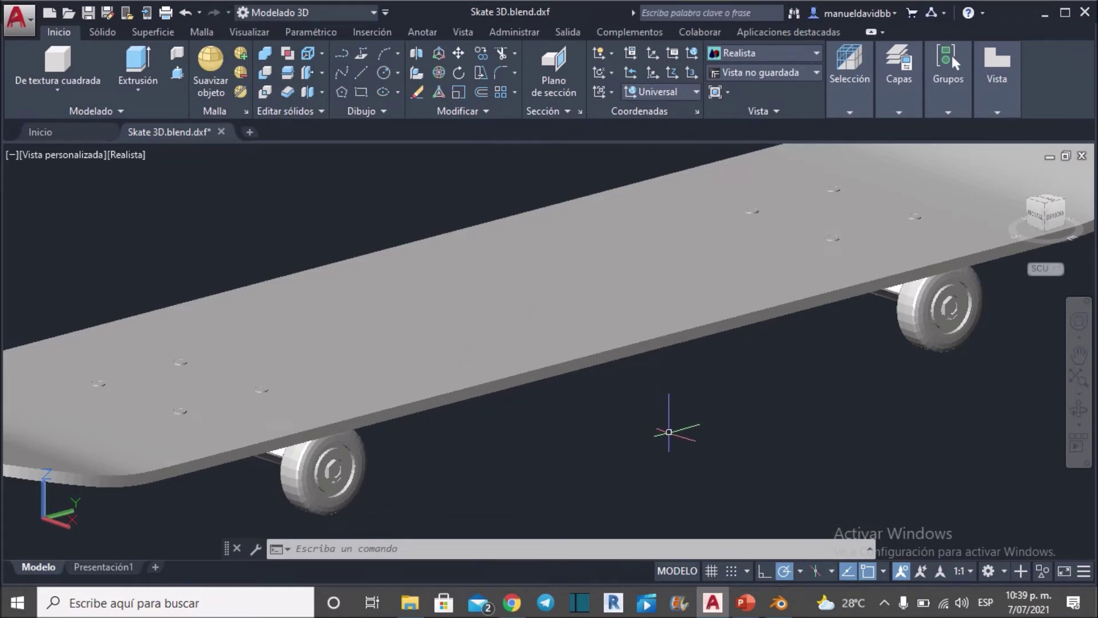
scroll(668, 431, "down", 5)
middle_click_drag(669, 432, 541, 375, "shift")
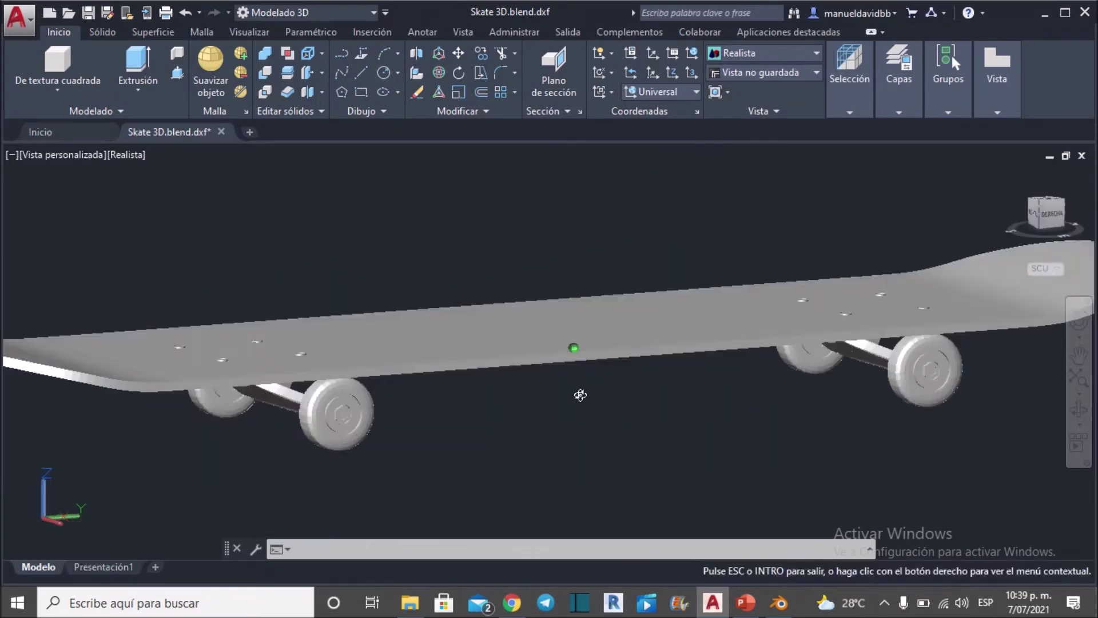
left_click(1080, 413)
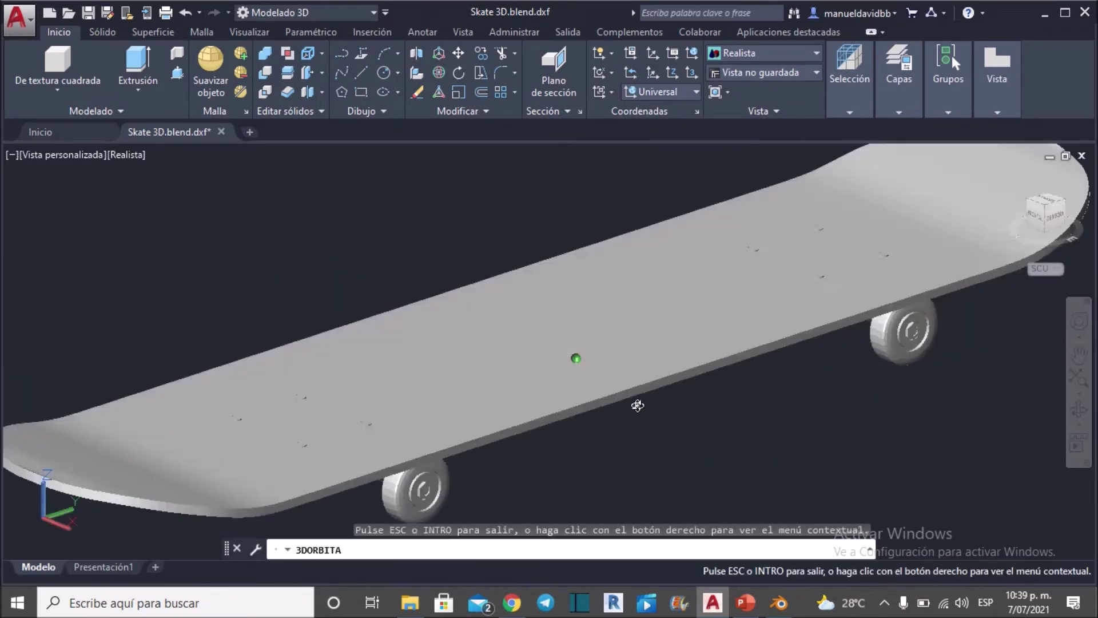
left_click_drag(638, 401, 571, 368)
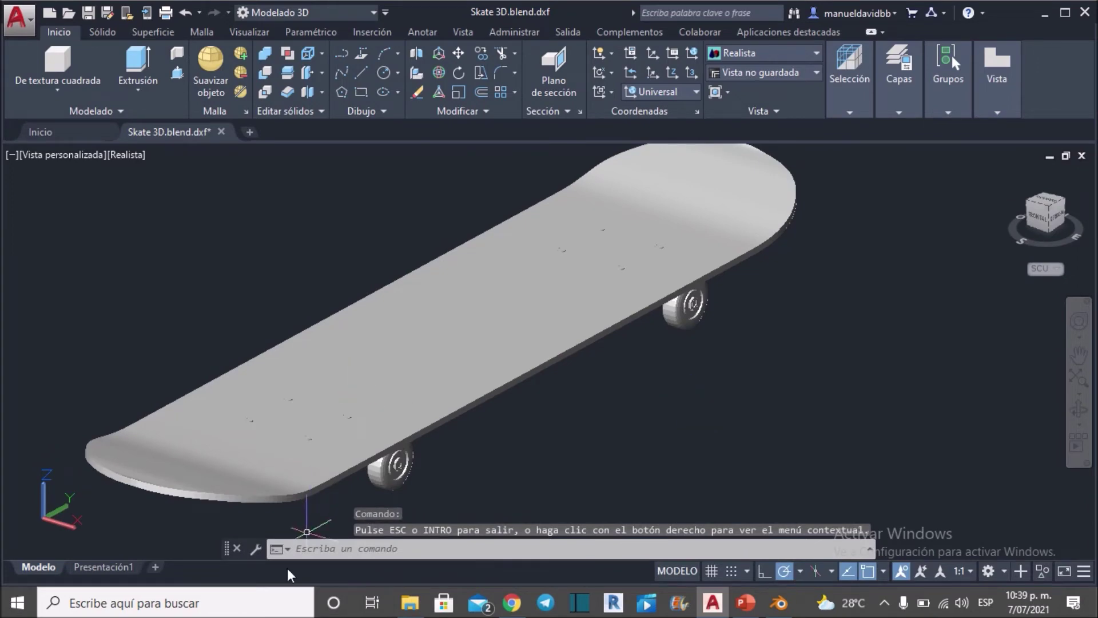
Run UNIDADES and set the insertion scale units to Metros.
type("uni")
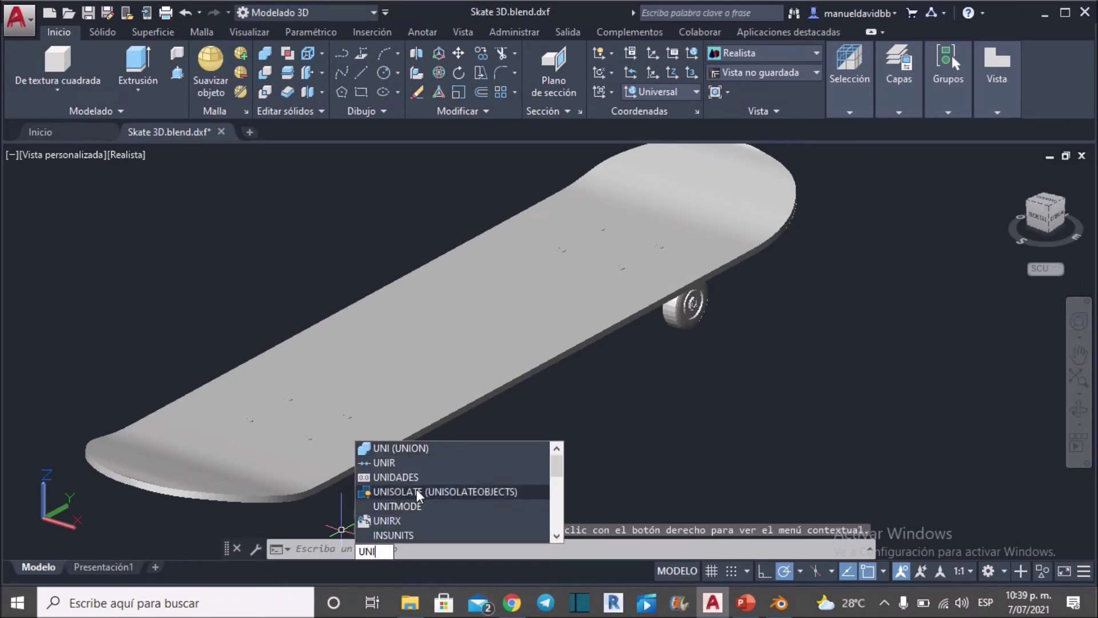
left_click(418, 492)
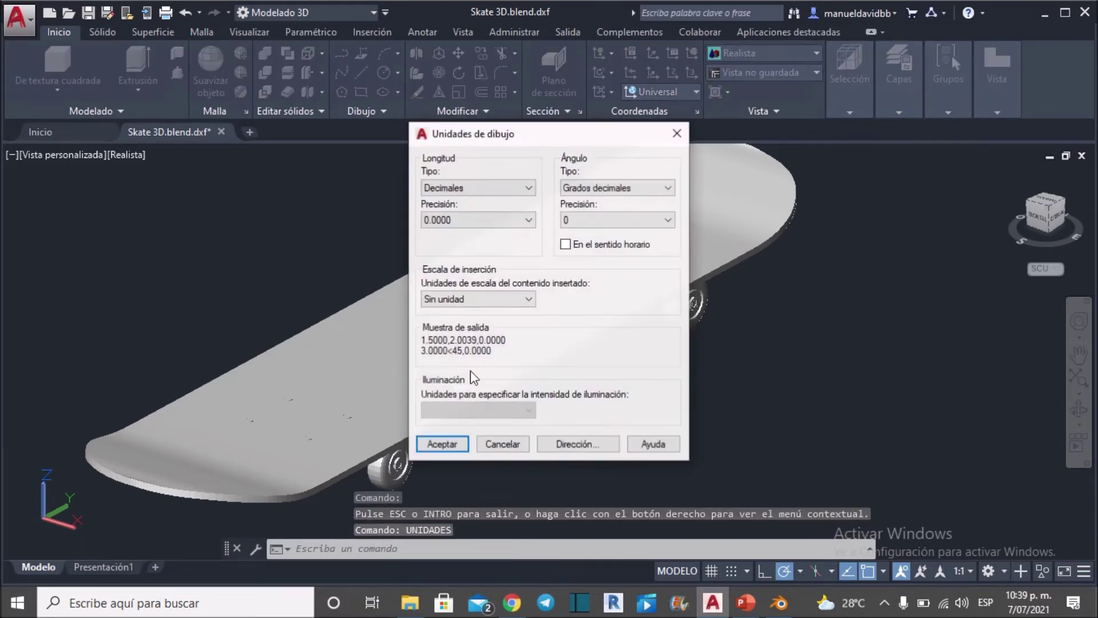
left_click(482, 303)
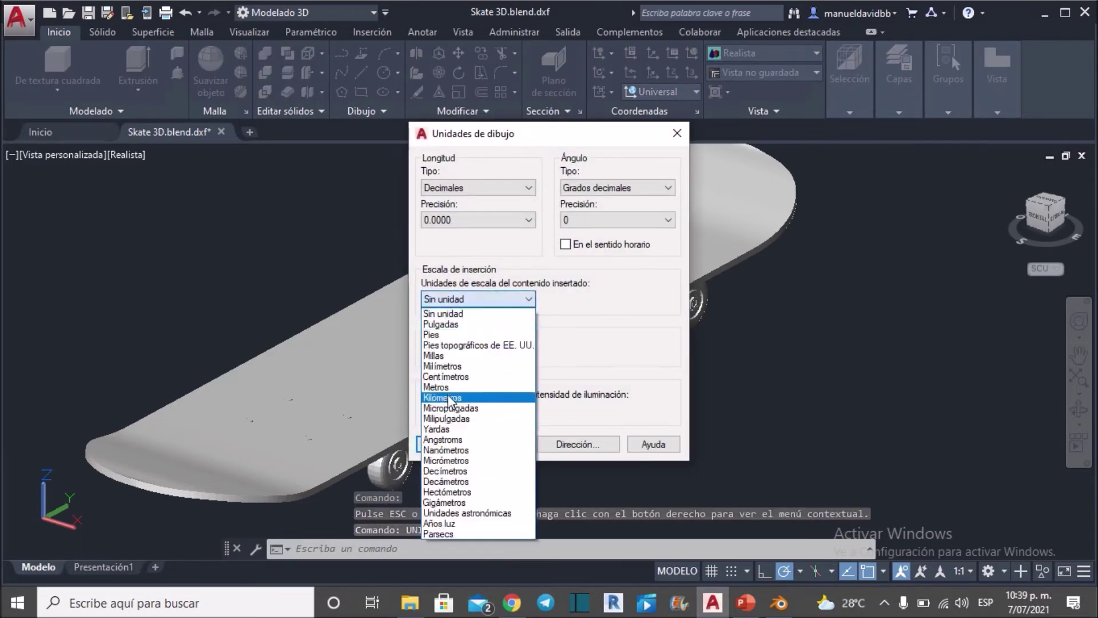
left_click(455, 388)
left_click(442, 445)
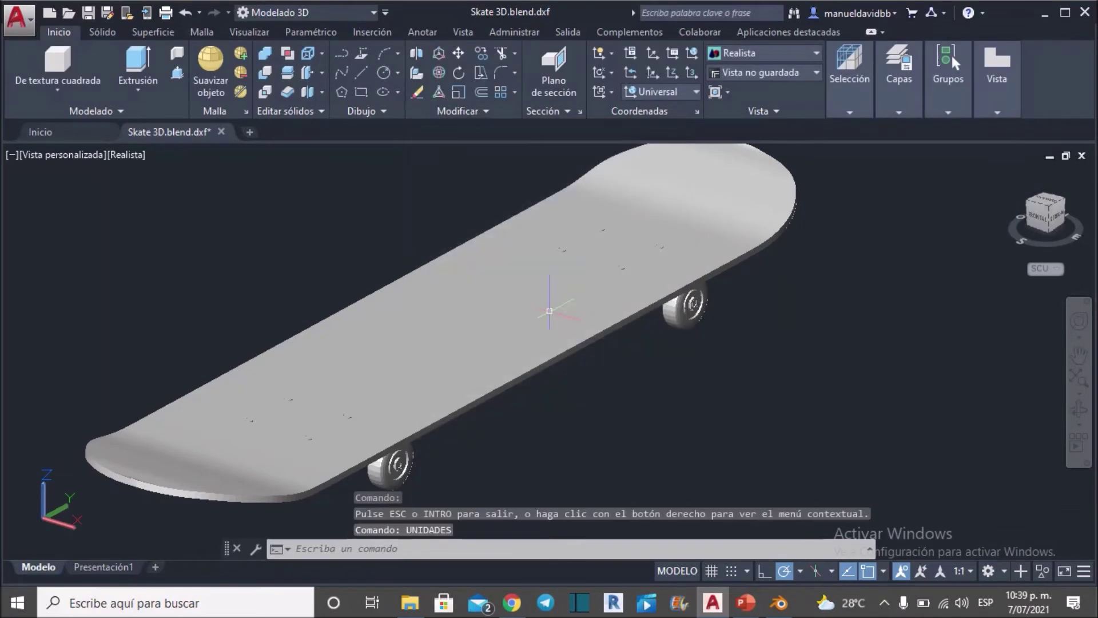
left_click(252, 34)
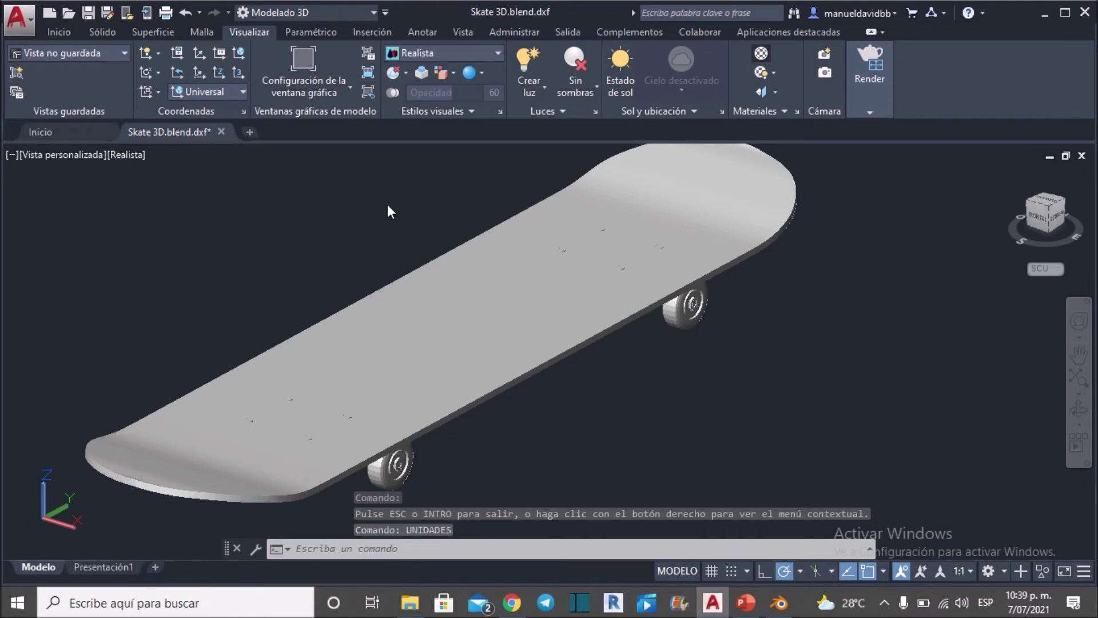
Dock the materials browser on the left, then inspect wheel Cylinder.004 in Blender.
left_click(762, 53)
mouse_move(754, 337)
left_mouse_down()
mouse_move(92, 283)
mouse_move(17, 294)
left_mouse_up()
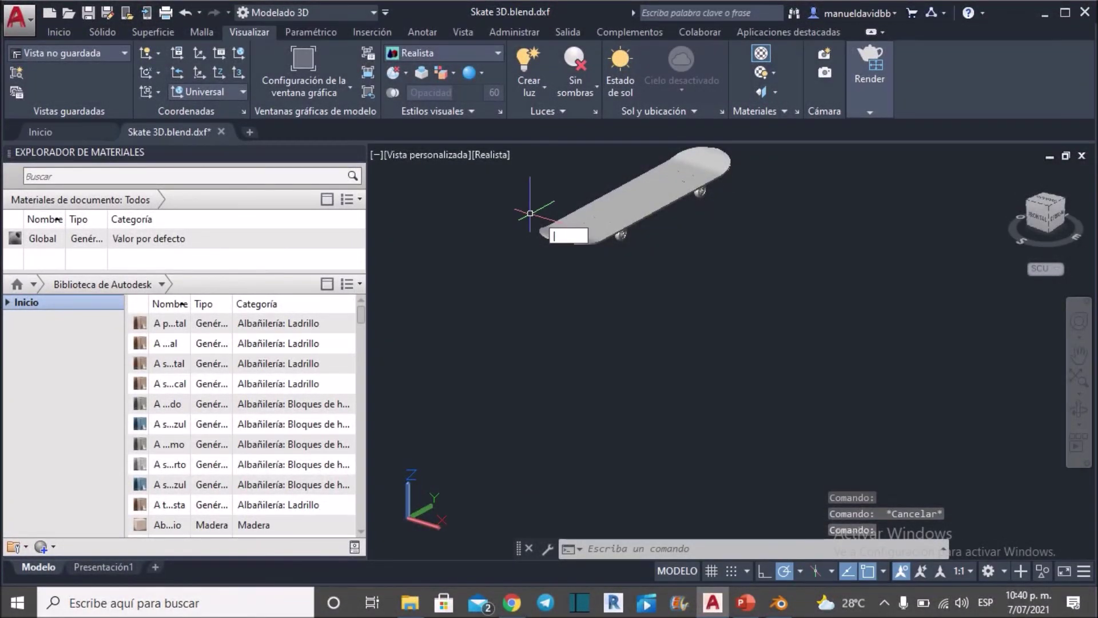
left_click(779, 603)
scroll(489, 337, "up", 1)
left_click(505, 329)
scroll(488, 399, "up", 3)
scroll(428, 339, "up", 3)
scroll(428, 338, "up", 2)
mouse_move(428, 339)
middle_mouse_down()
mouse_move(366, 346)
mouse_move(430, 349)
mouse_move(429, 319)
middle_mouse_up()
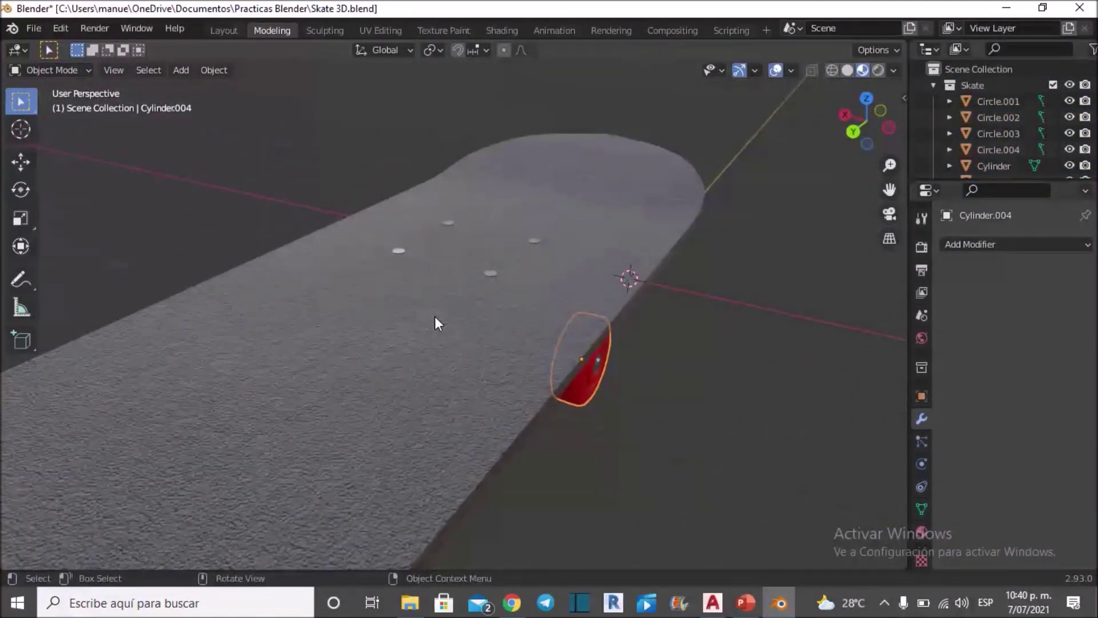
Return to AutoCAD, cancel the stray selection, and zoom in on the skateboard.
left_click(1007, 8)
left_click(550, 197)
key("Escape")
scroll(534, 214, "up", 2)
scroll(535, 214, "up", 3)
scroll(534, 214, "up", 2)
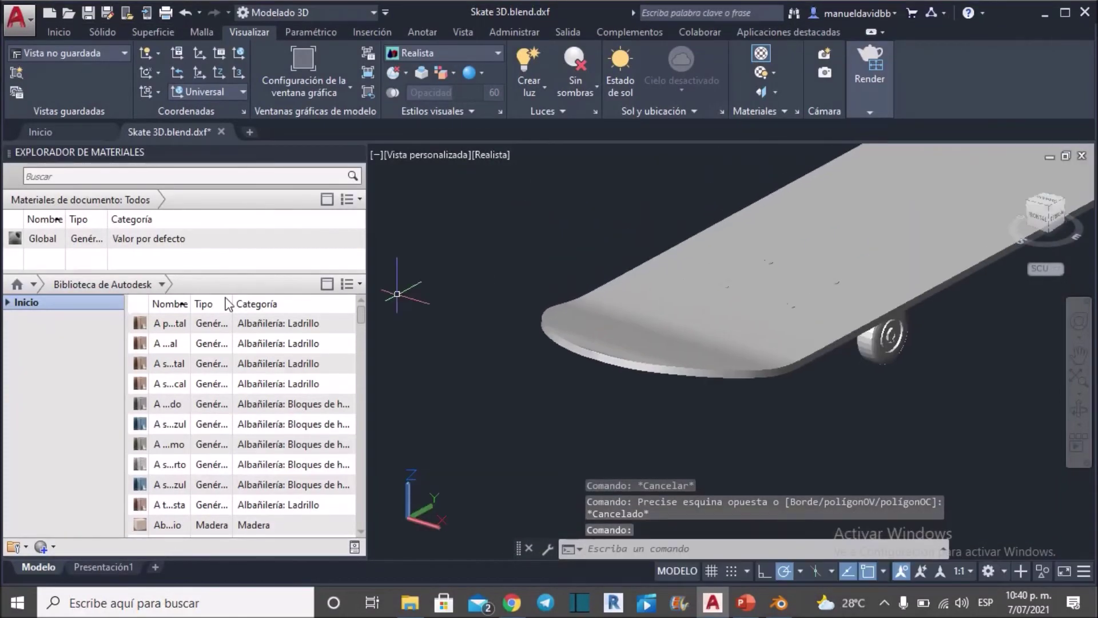
Filter the Autodesk library to Plástico and drag the black plastic material onto the deck.
left_click(161, 284)
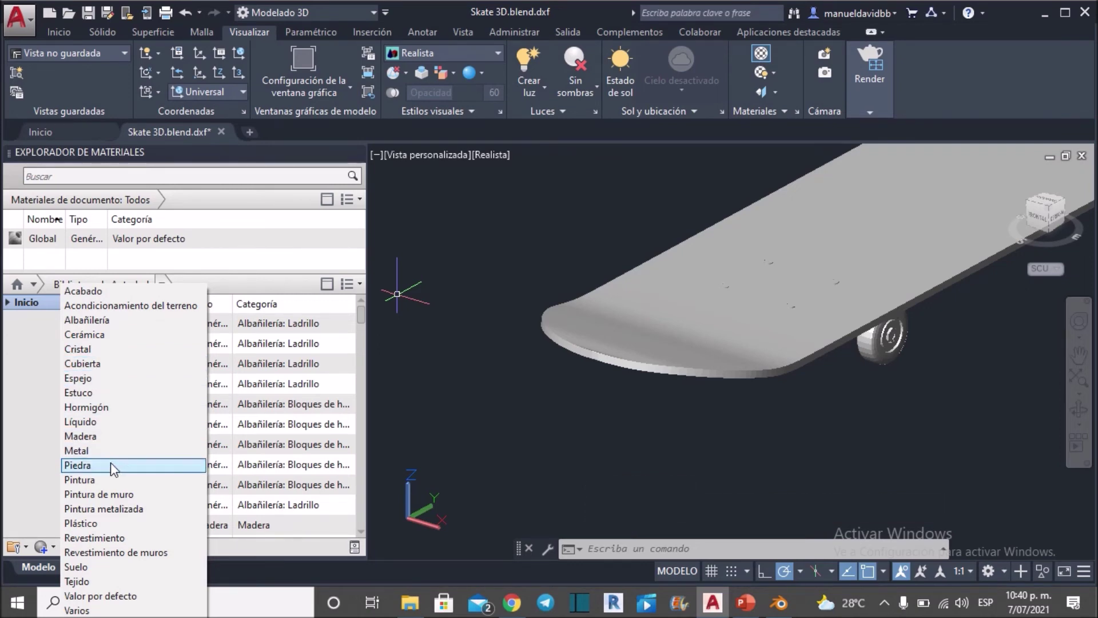
left_click(109, 523)
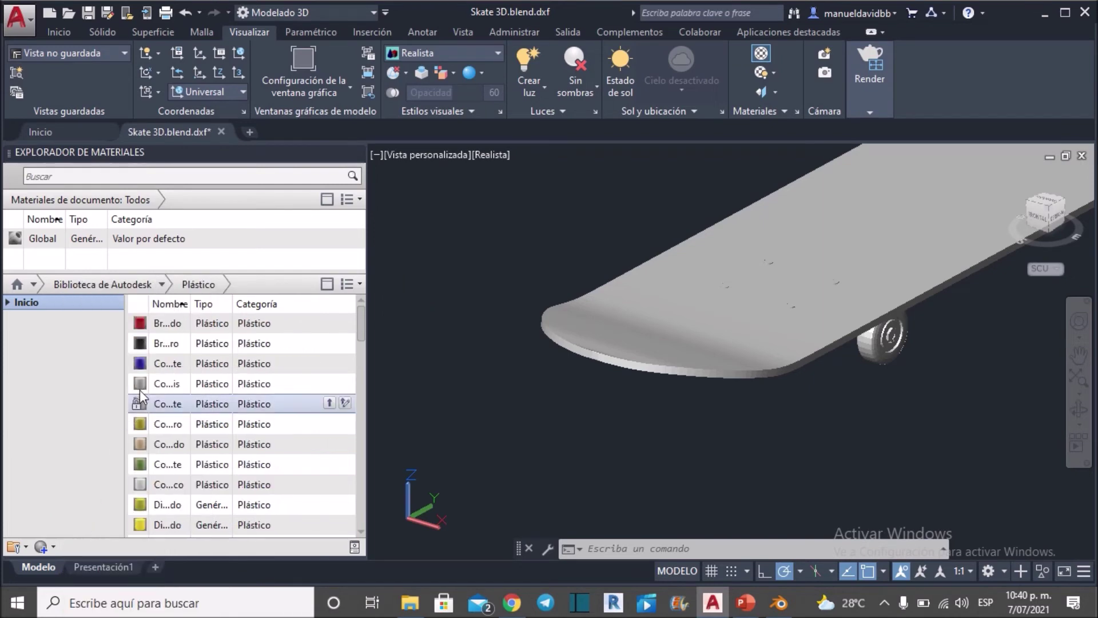
mouse_move(167, 343)
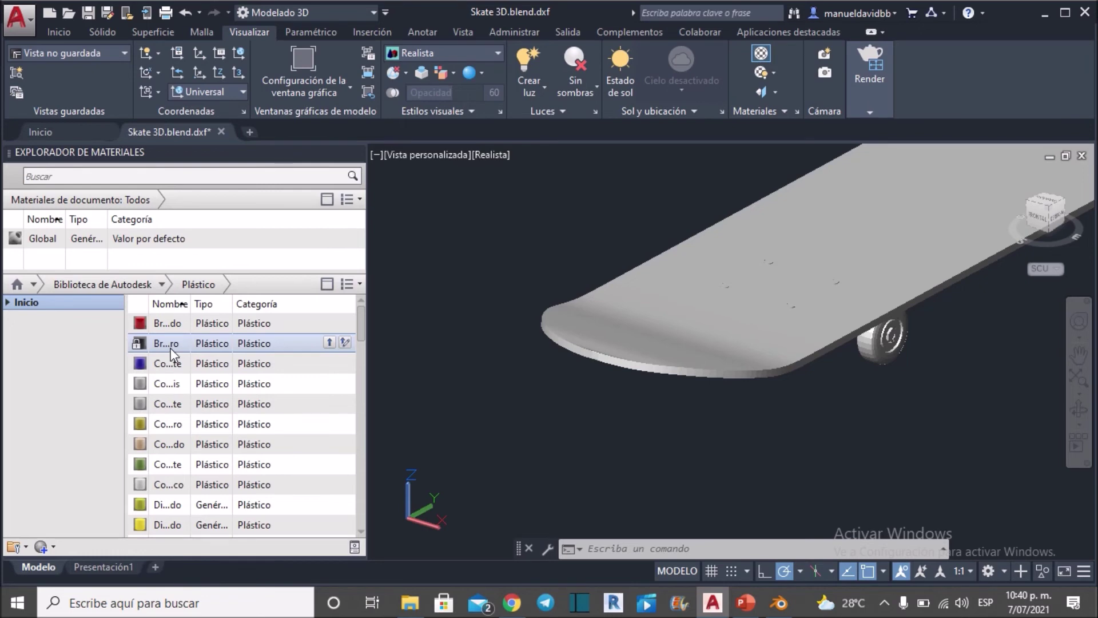
left_click_drag(200, 348, 434, 341)
left_click_drag(733, 287, 734, 288)
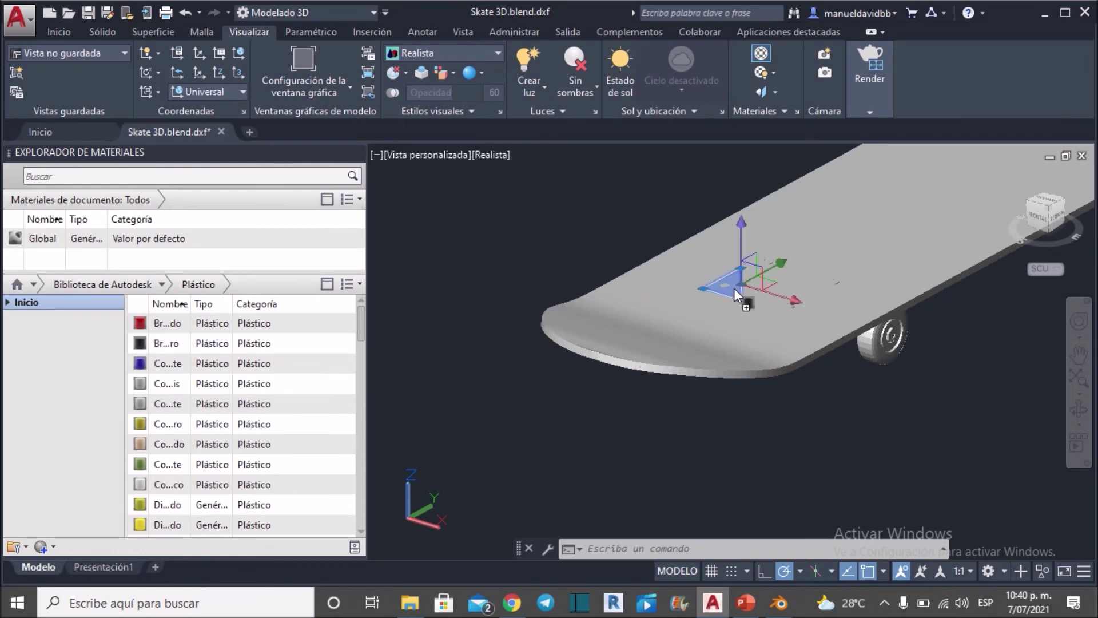
Orbit around the skateboard, then switch to the Top view.
scroll(757, 287, "up", 3)
scroll(761, 289, "down", 3)
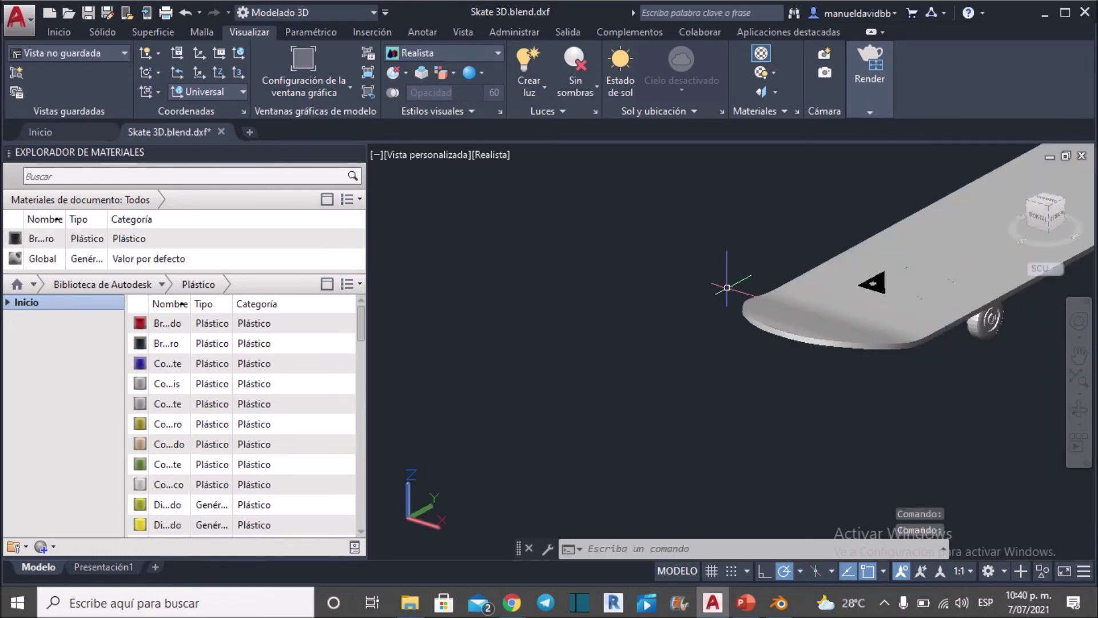
middle_click_drag(761, 289, 624, 317, "shift")
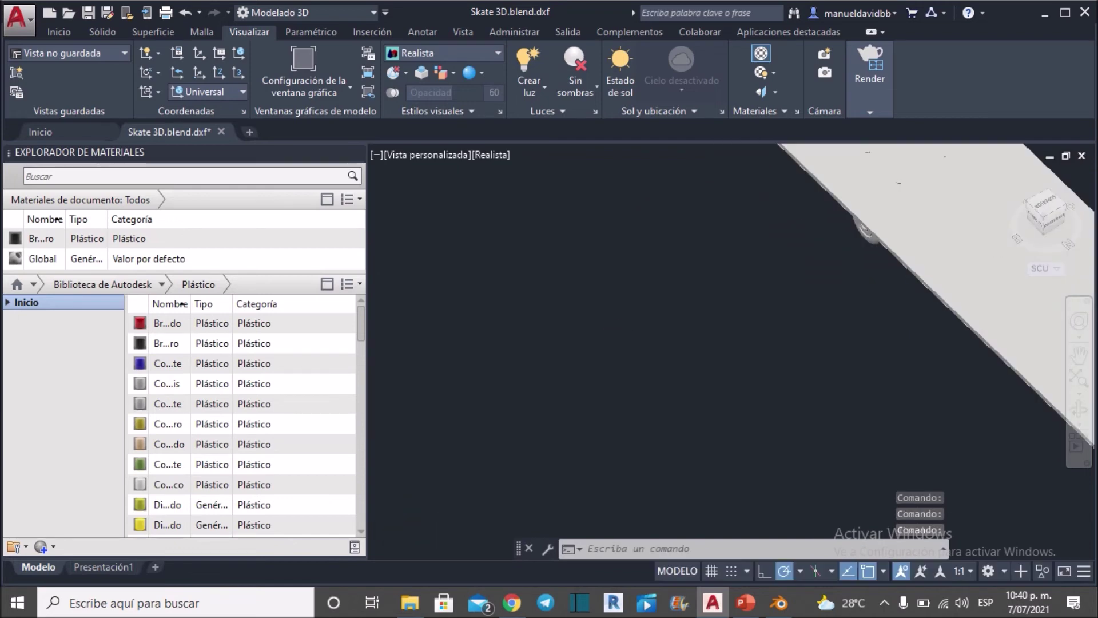
scroll(624, 317, "down", 5)
scroll(928, 246, "up", 5)
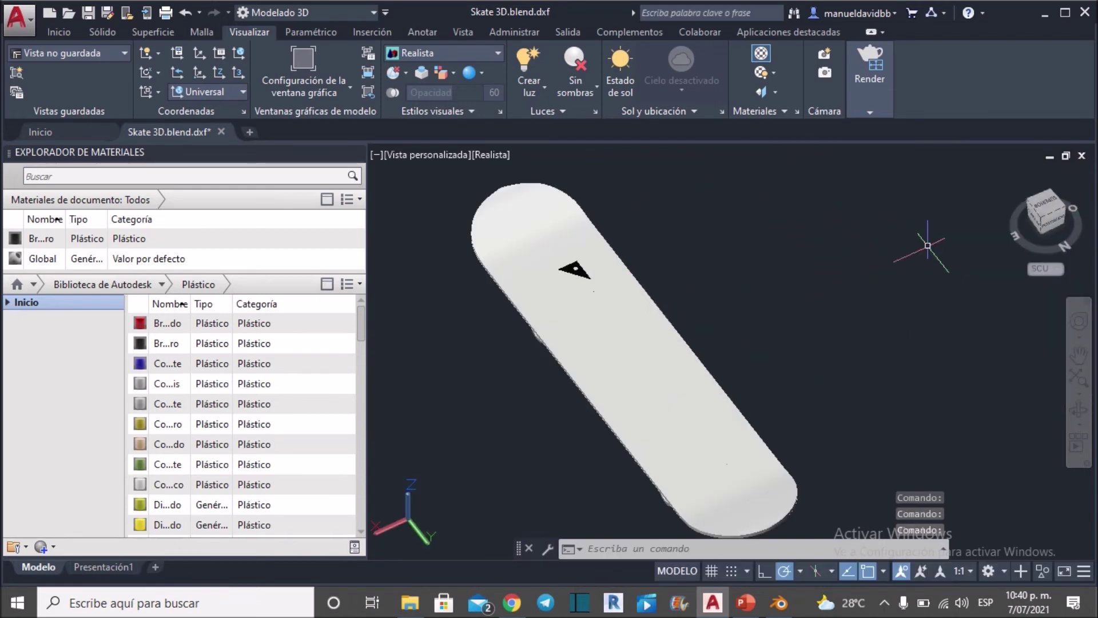
left_click(1045, 204)
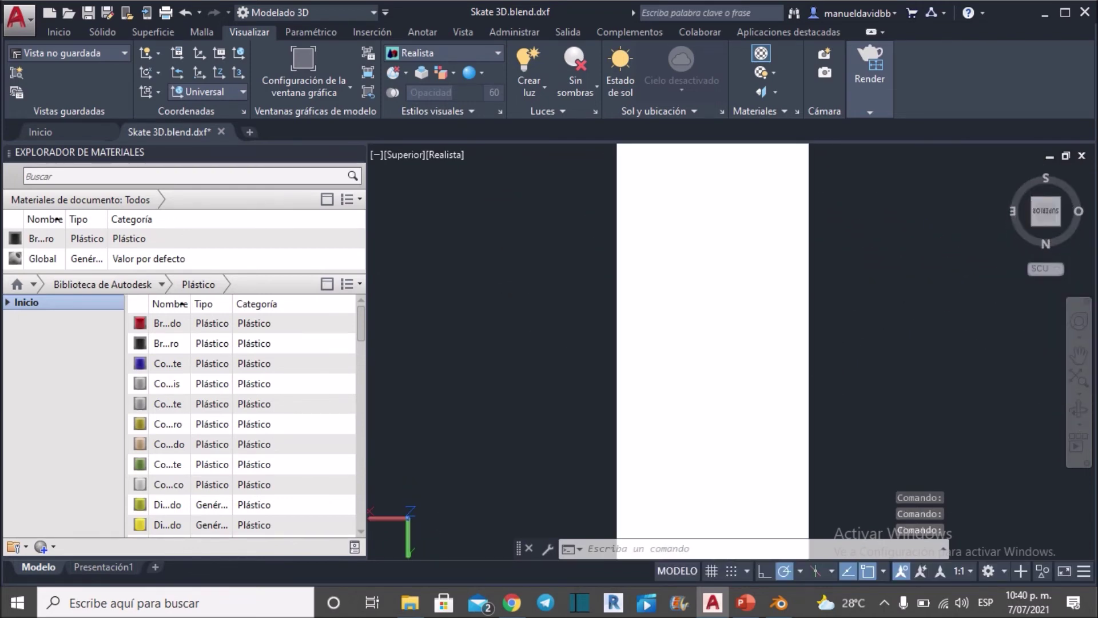
Lasso-select the middle deck faces and orbit back to an oblique 3D view with 3DORBITA.
mouse_move(830, 436)
left_mouse_down()
mouse_move(769, 381)
mouse_move(703, 446)
left_mouse_up()
left_click(1079, 409)
mouse_move(830, 435)
left_mouse_down()
mouse_move(903, 309)
mouse_move(839, 349)
left_mouse_up()
key("Escape")
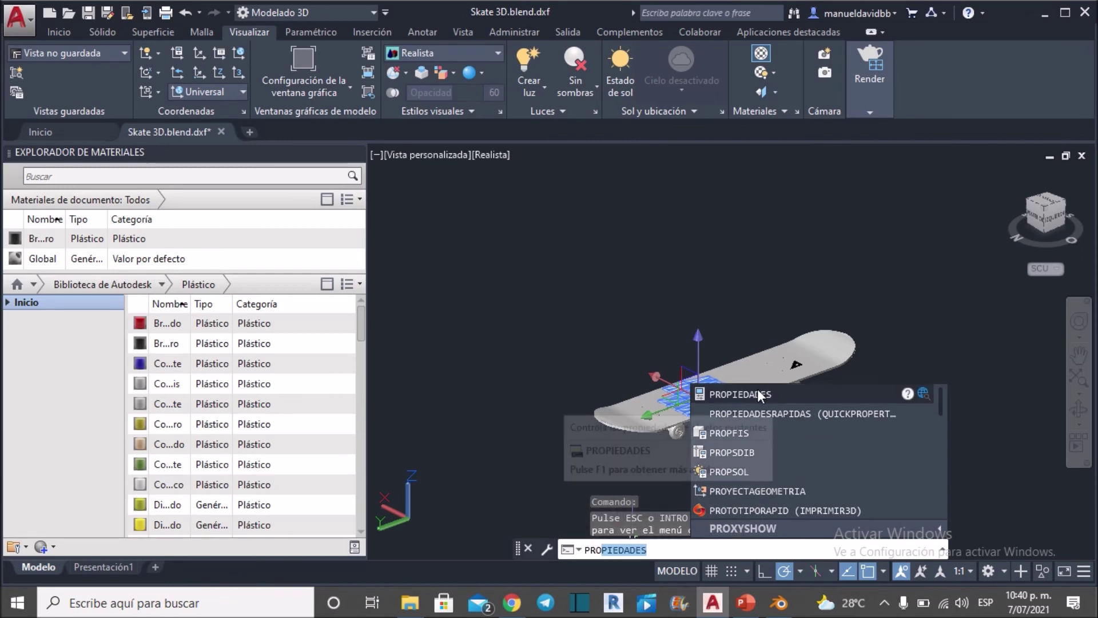
Set the selected deck faces' Material to Brillo bajo - Negro in the Properties palette.
left_click(759, 395)
key("Return")
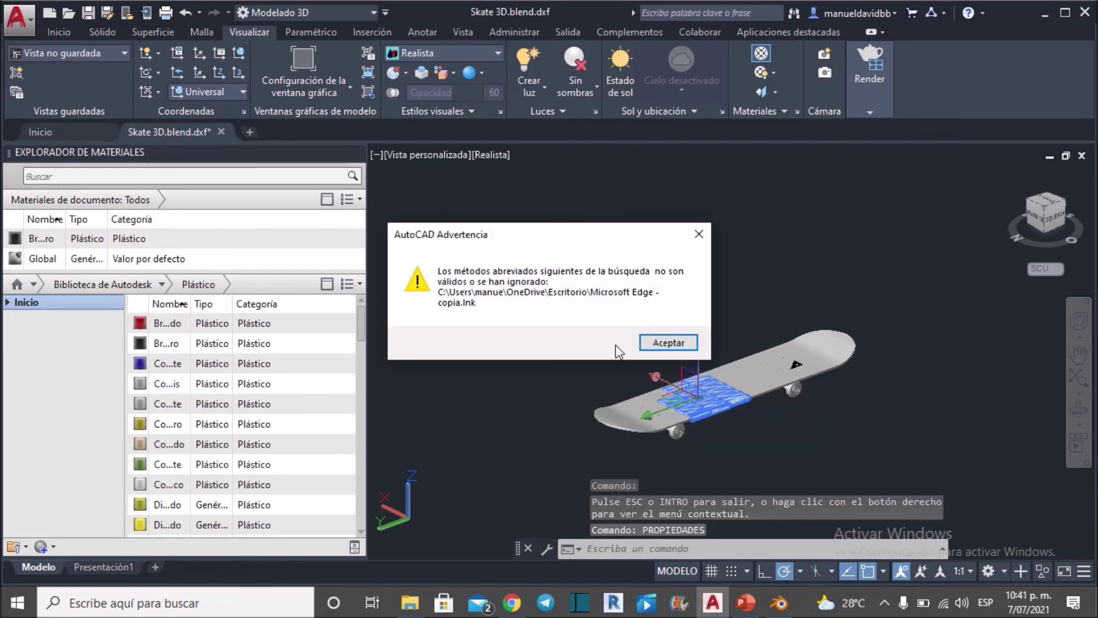
left_click(666, 341)
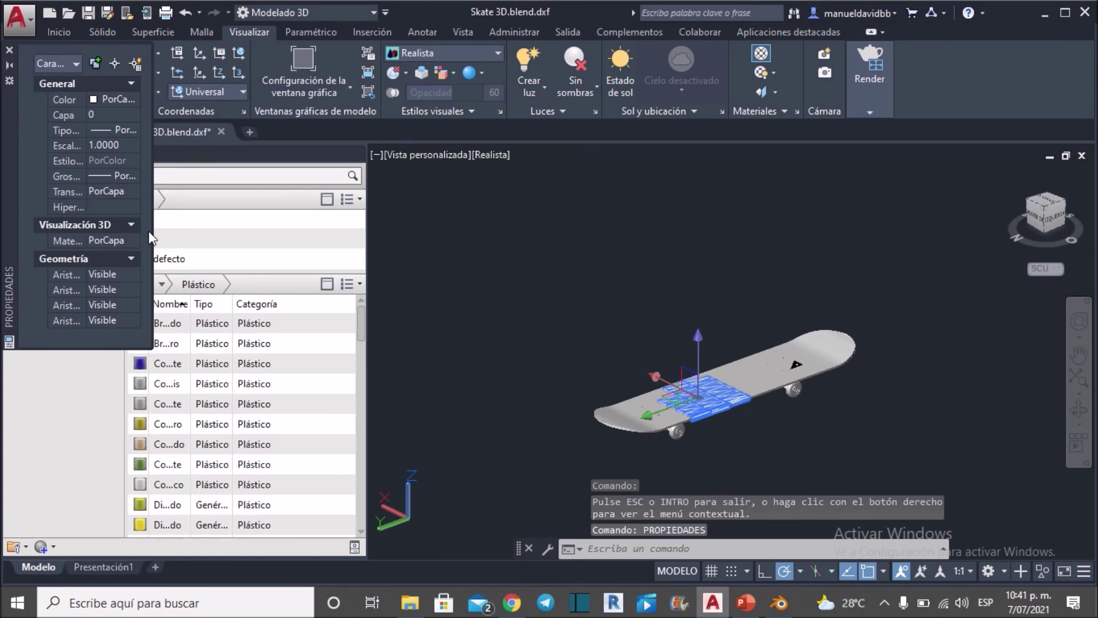
left_click_drag(151, 237, 200, 238)
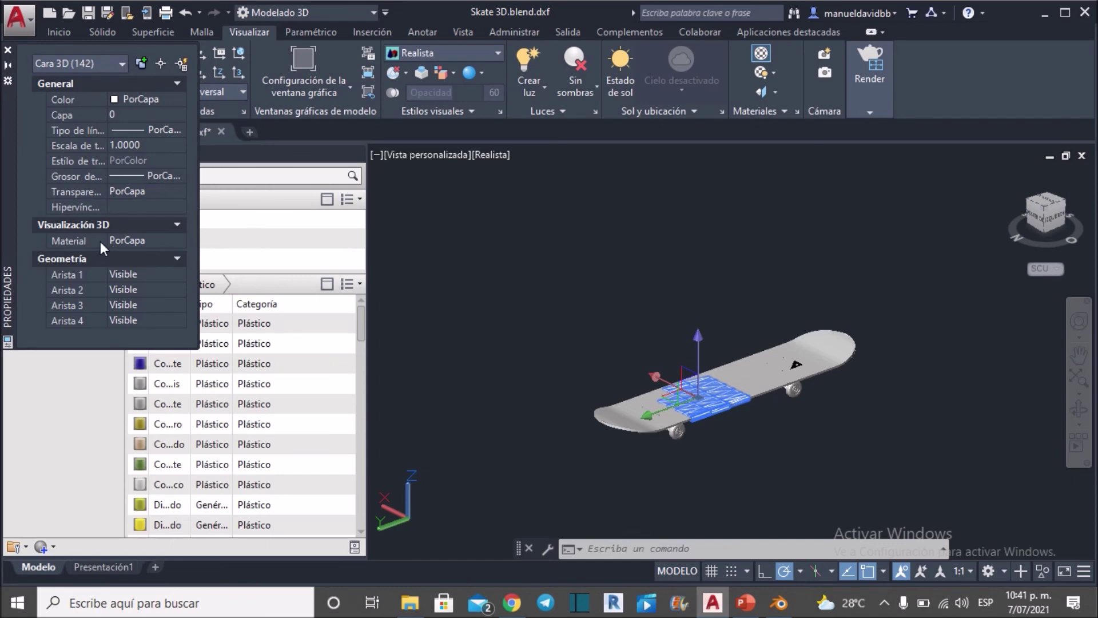
left_click(138, 244)
left_click(139, 245)
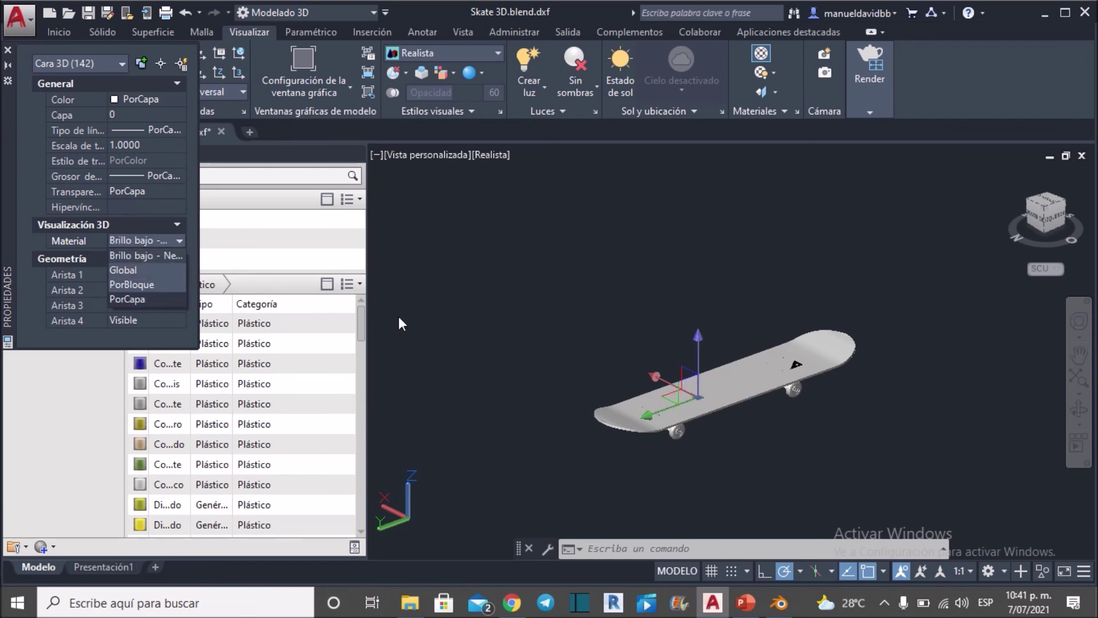
left_click(266, 311)
key("Escape")
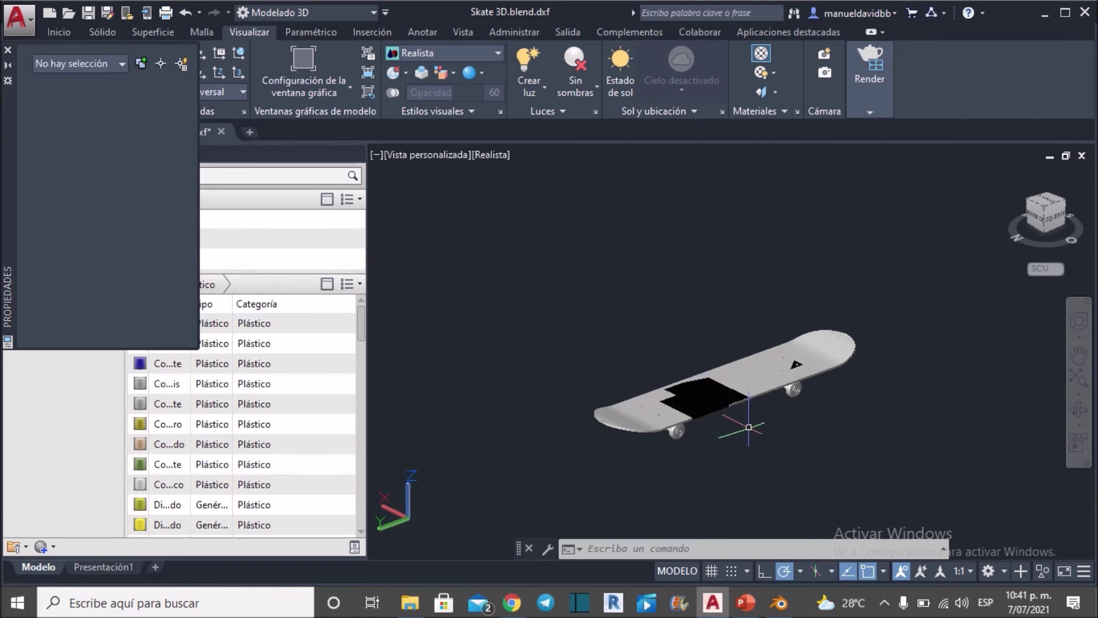
Close the Materials Browser and Properties palettes.
scroll(707, 406, "up", 3)
scroll(701, 372, "up", 2)
middle_click_drag(655, 330, 699, 314, "shift")
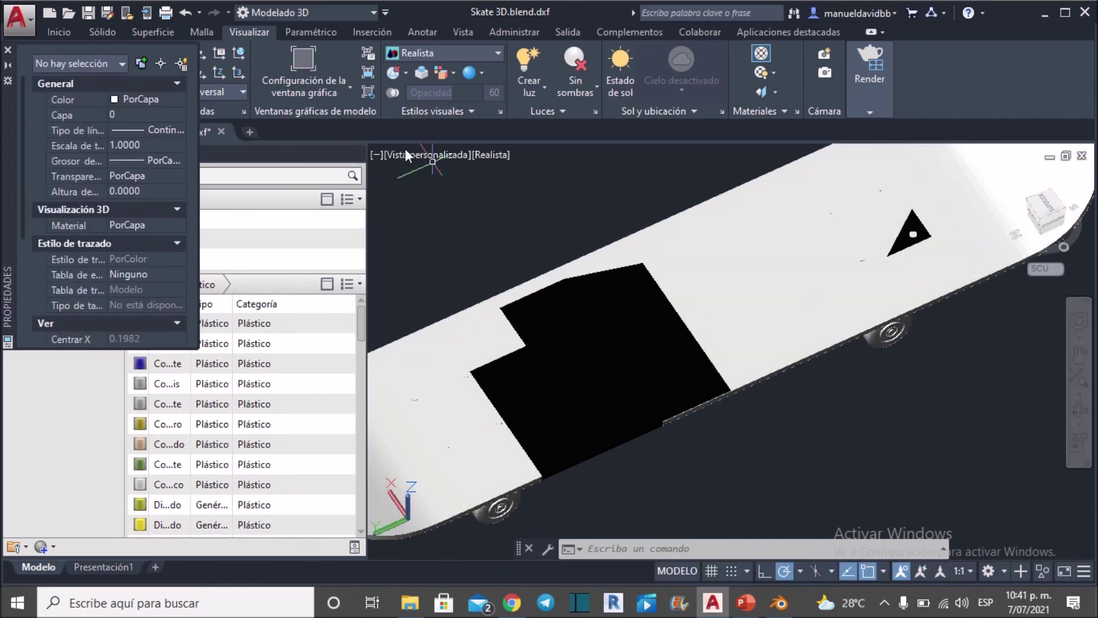
left_click(357, 153)
left_click(8, 51)
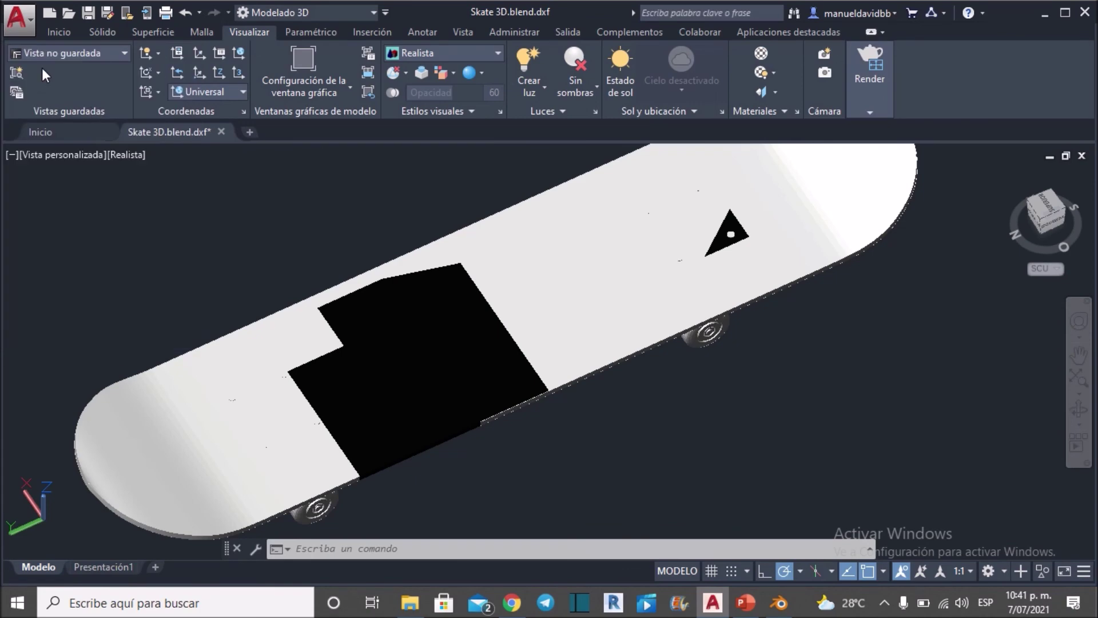
Zoom and orbit with 3DORBITA to inspect the skateboard's black deck patch.
scroll(265, 278, "down", 3)
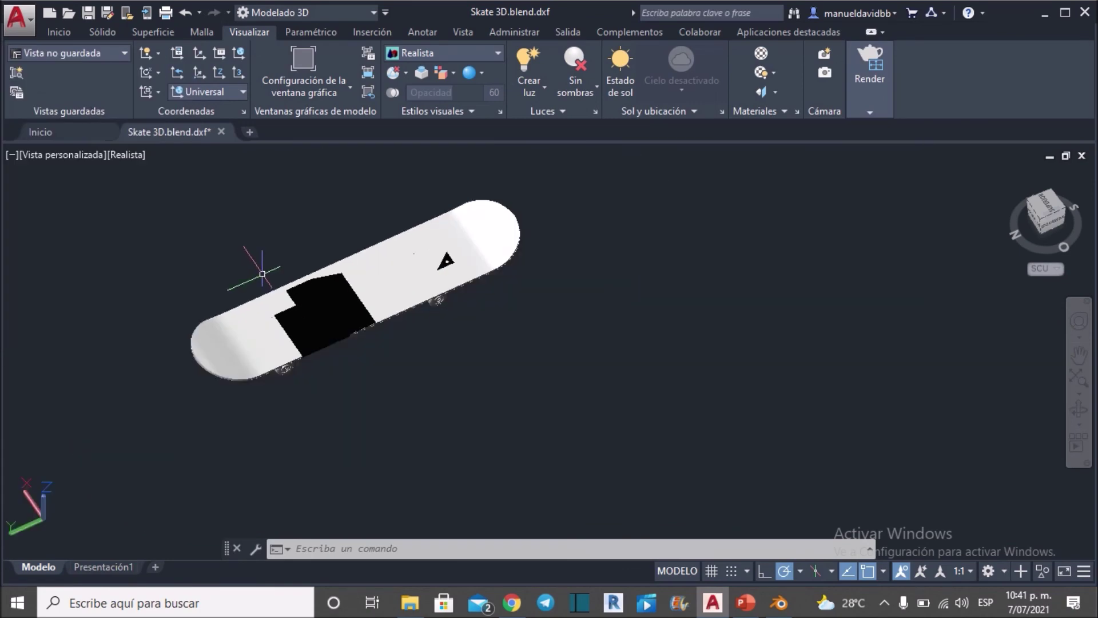
scroll(263, 274, "up", 3)
scroll(294, 289, "up", 2)
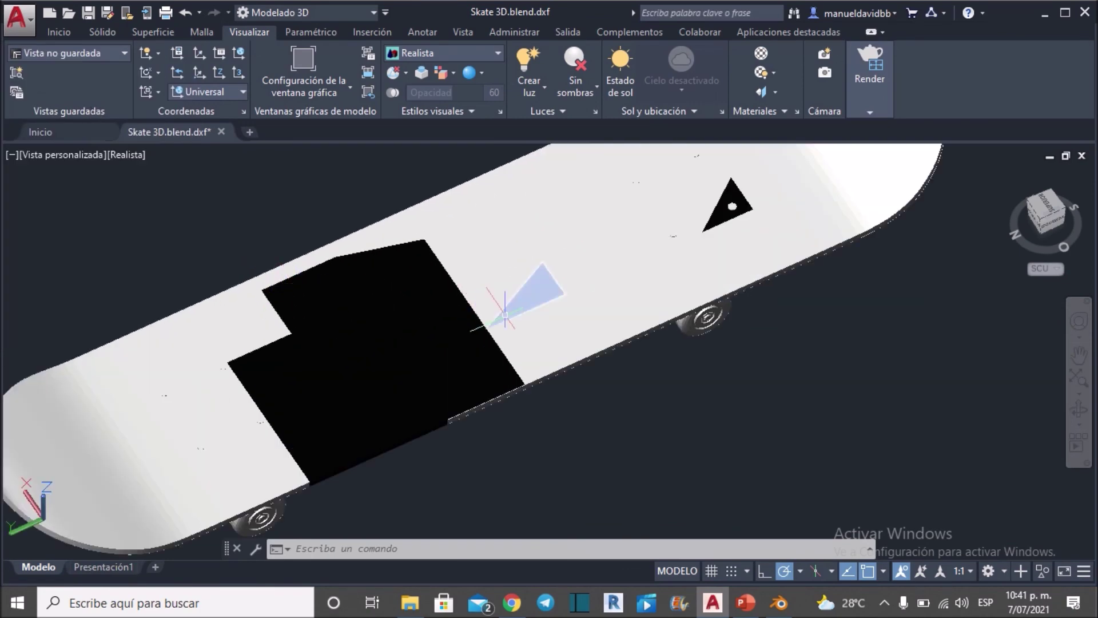
scroll(557, 331, "down", 3)
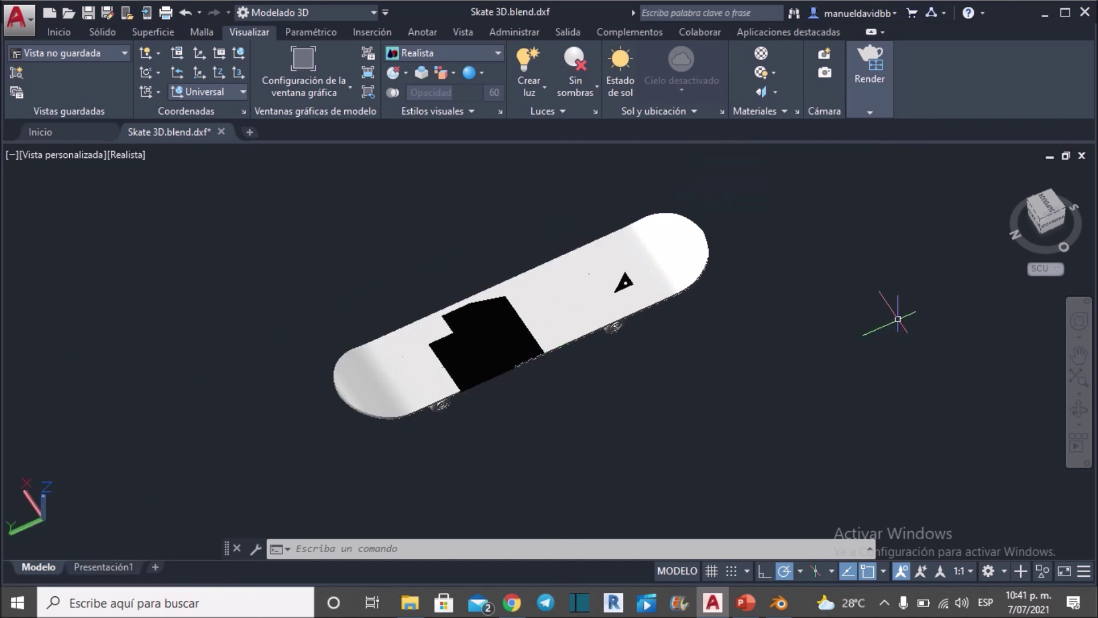
left_click(1079, 409)
left_click_drag(763, 409, 788, 374)
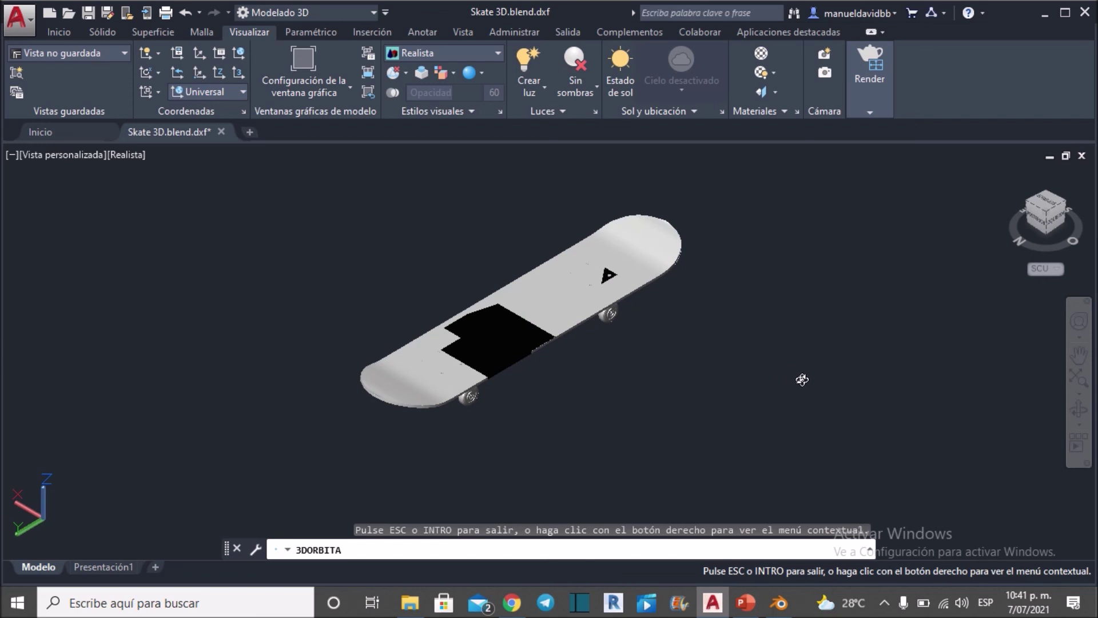